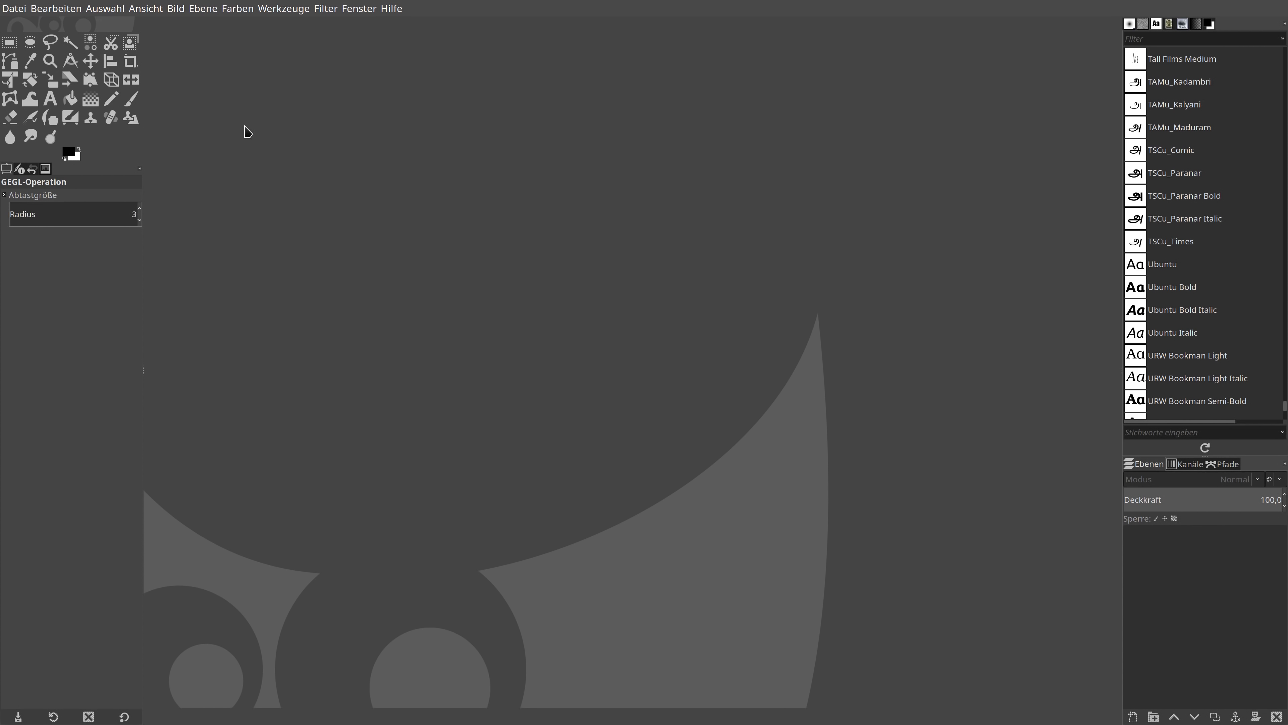
- Create a new 3840 × 2160 pixel image with a white background
click(176, 9)
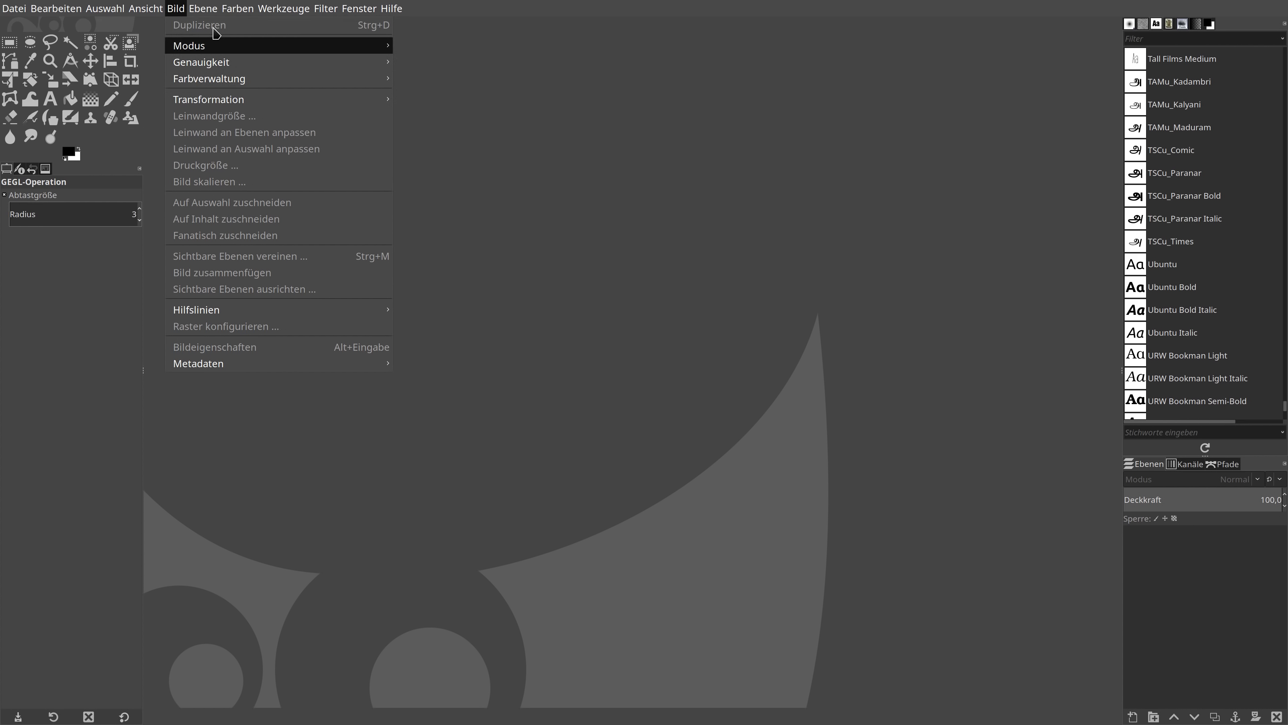
click(449, 23)
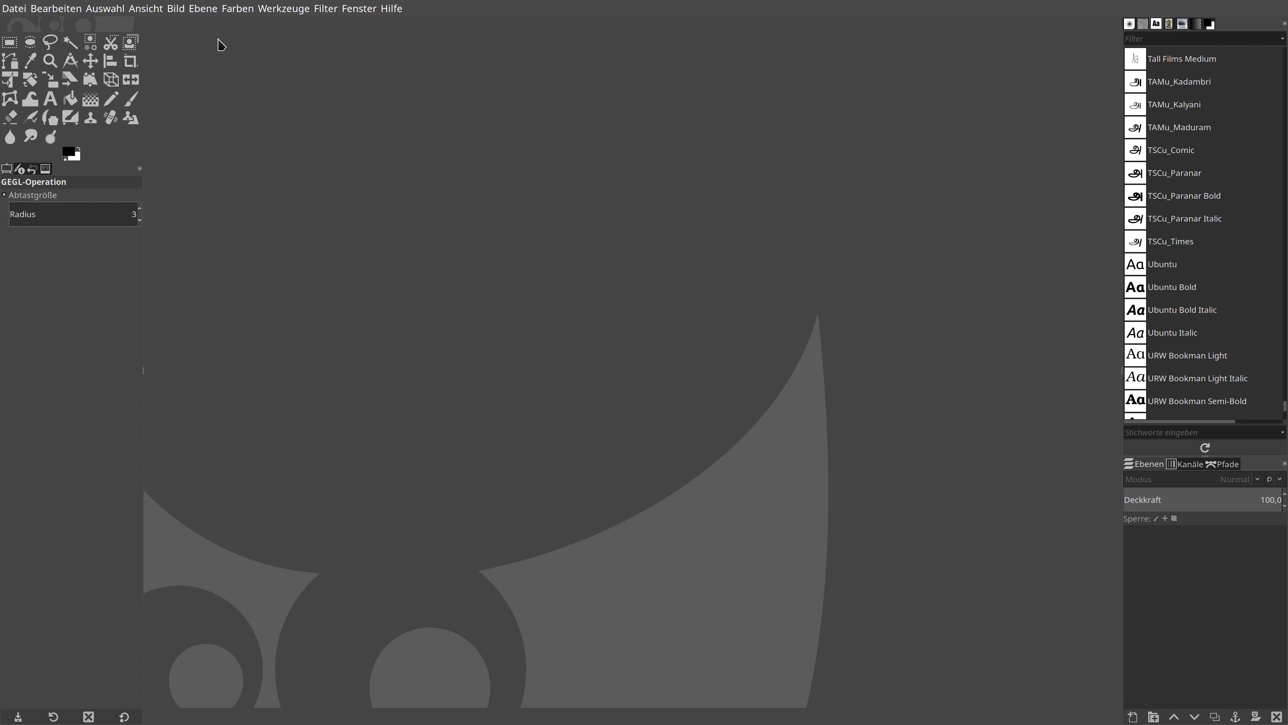
click(17, 10)
click(21, 25)
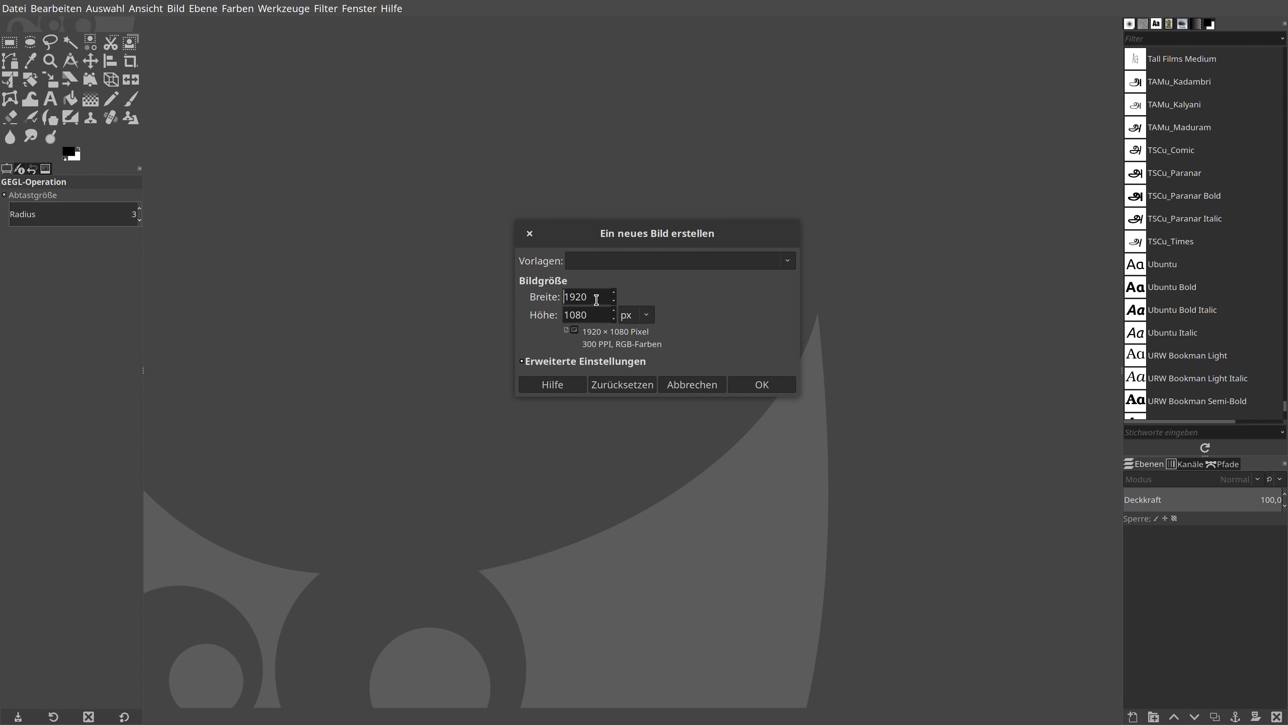
double_click(597, 299)
text(3840)
double_click(590, 315)
text(216)
click(755, 392)
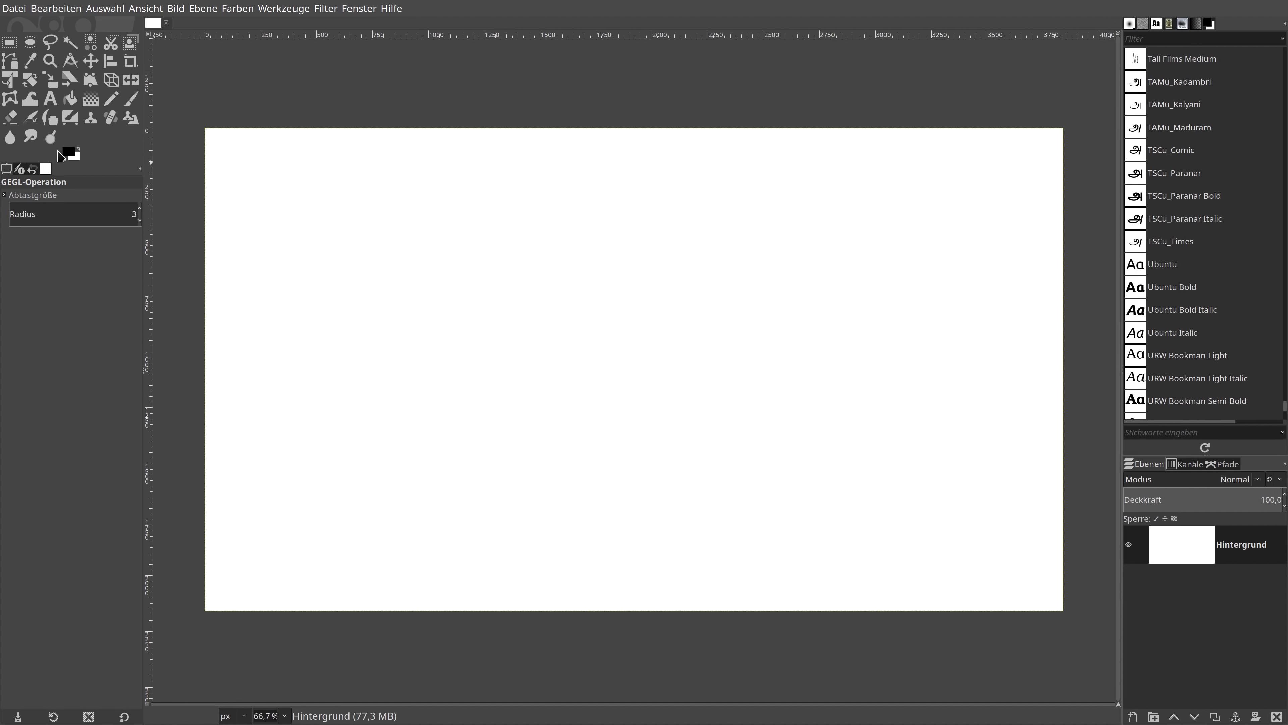
- Fill the canvas with pink e398c7, then reset colours to default black and white
click(68, 152)
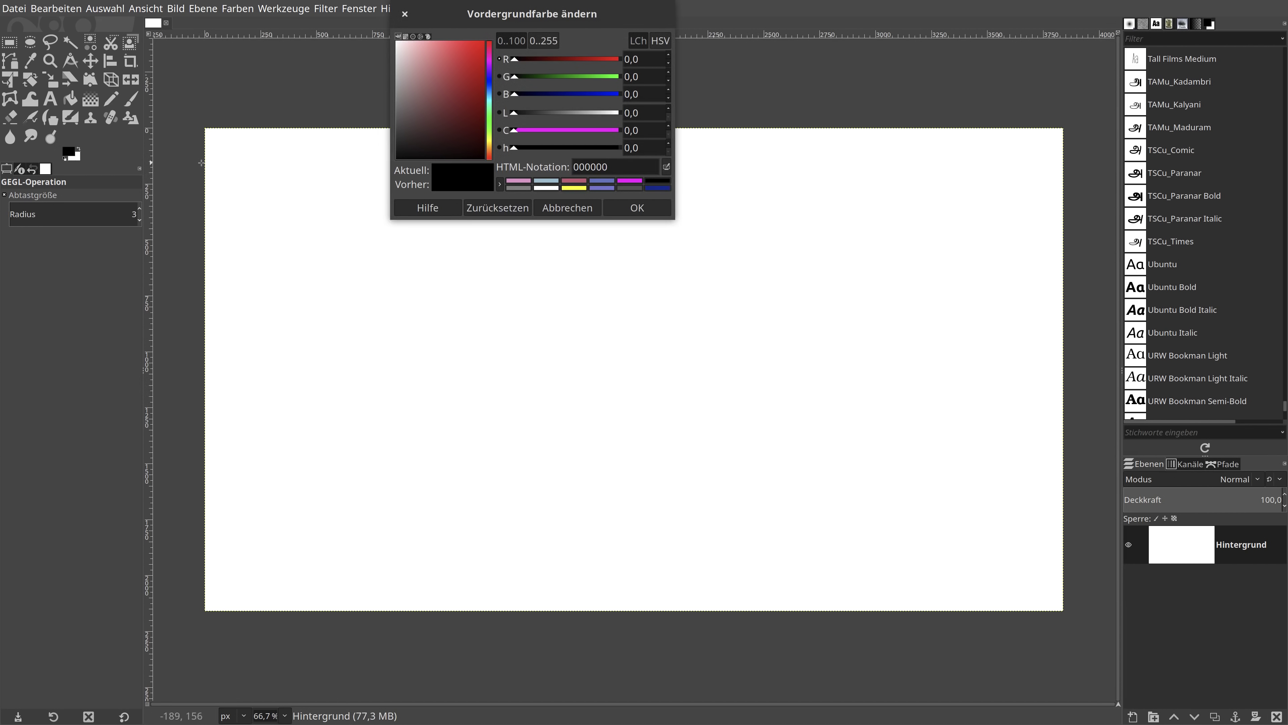
click(527, 183)
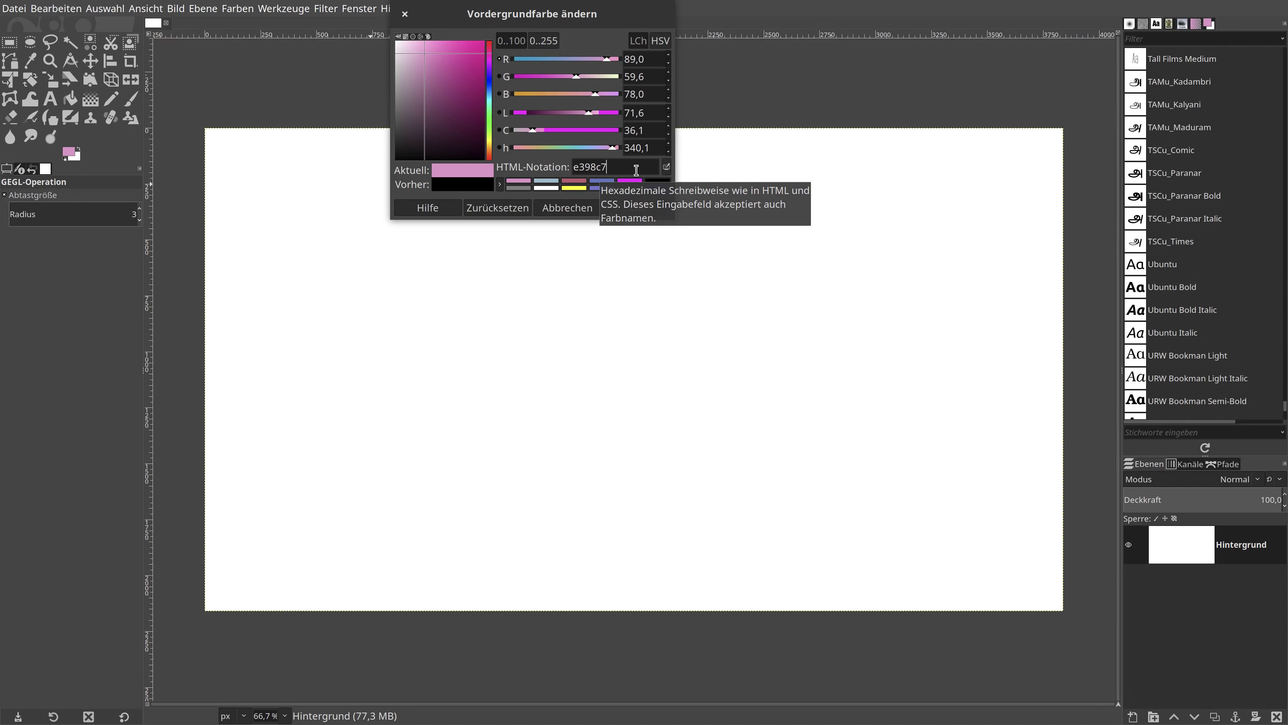
click(637, 208)
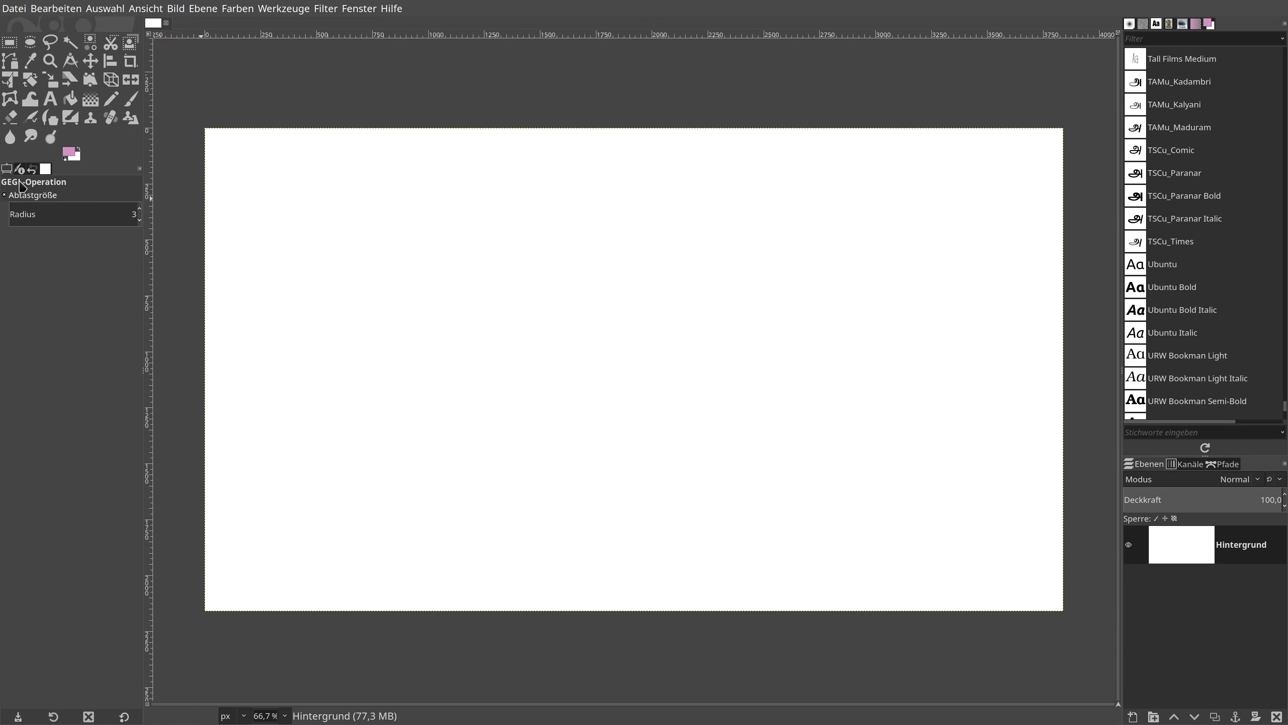
drag(68, 152, 337, 286)
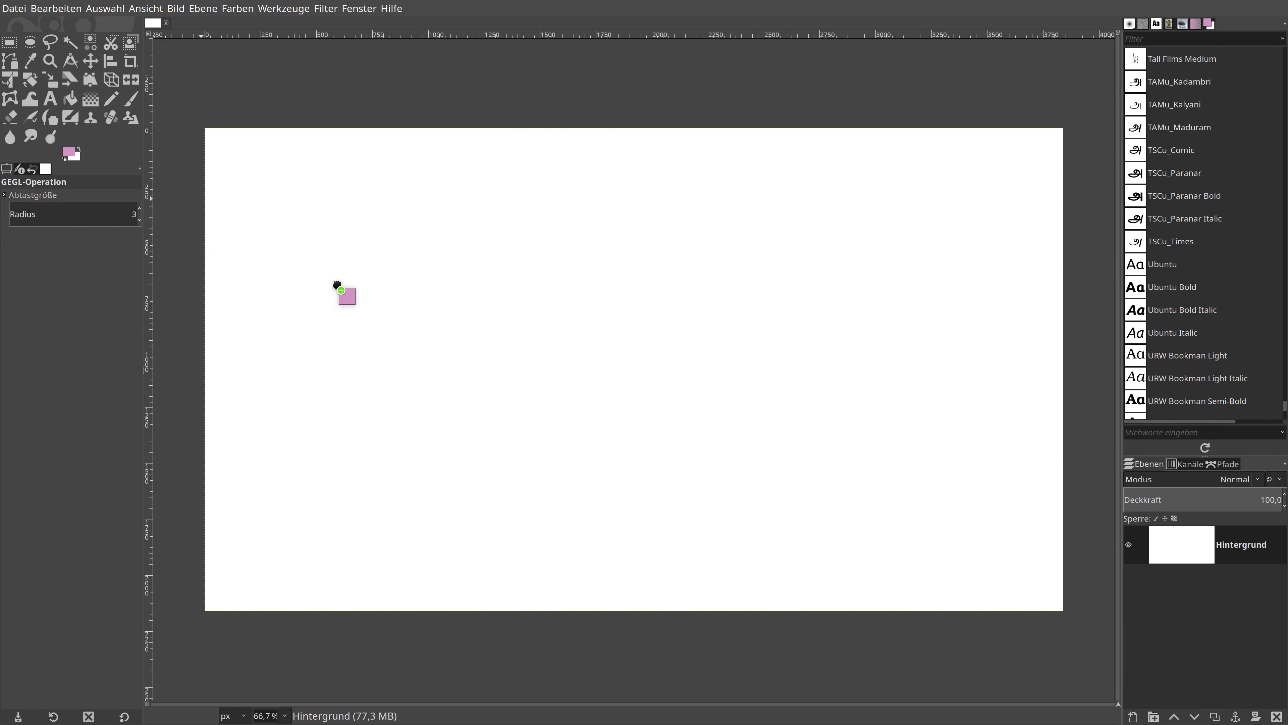
drag(608, 421, 608, 421)
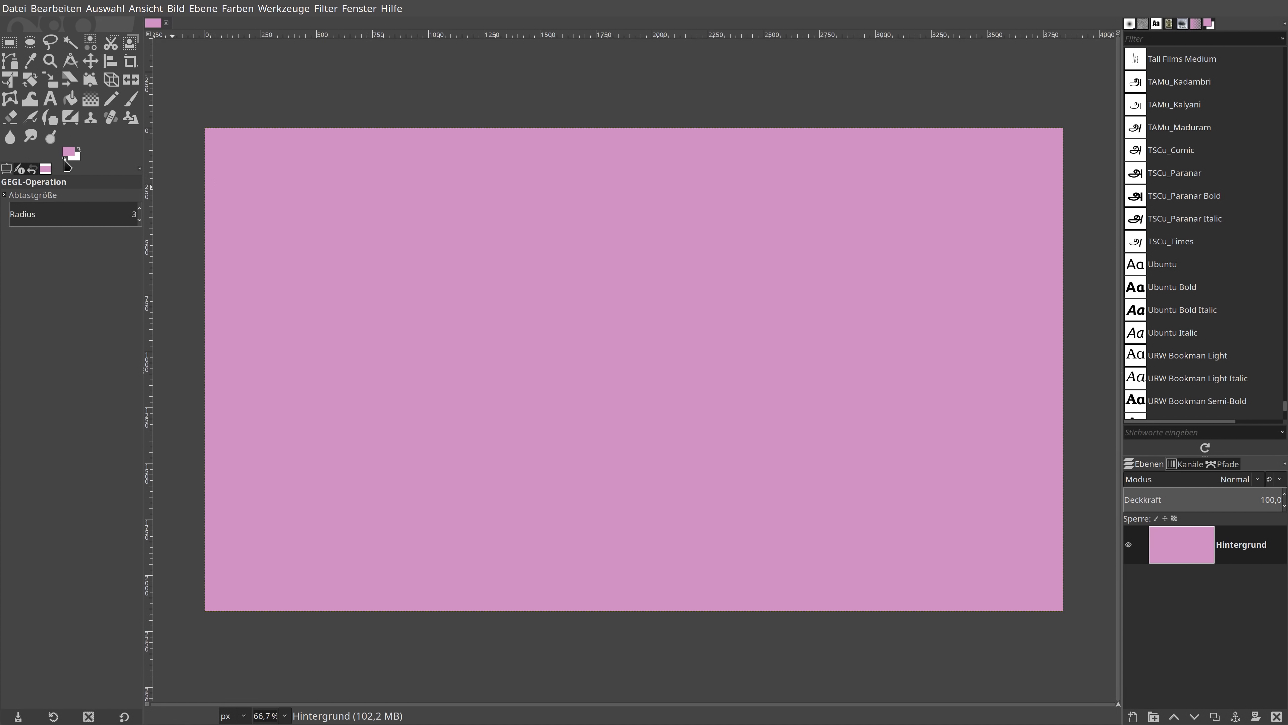
click(65, 159)
- Add two vertical percentage guides, at 15% and at 85% of the width
click(177, 10)
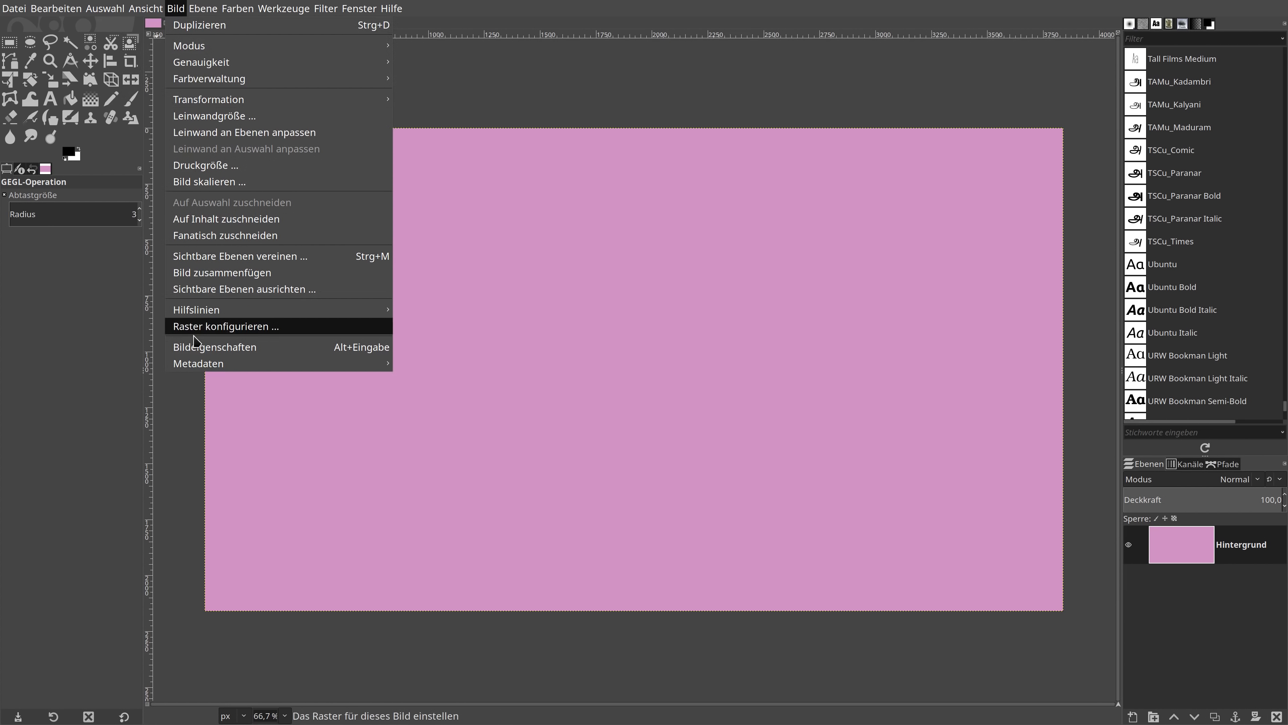
mouse_move(278, 309)
click(449, 326)
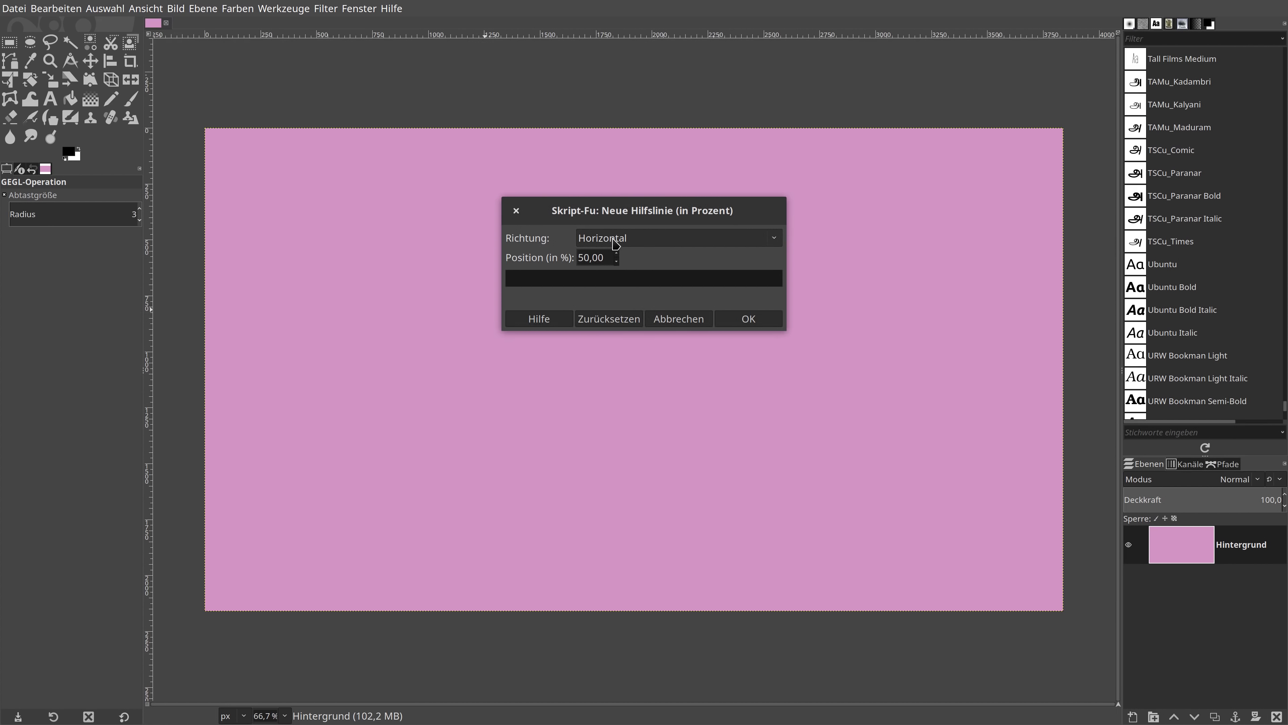
click(616, 243)
double_click(599, 258)
text(15)
click(748, 318)
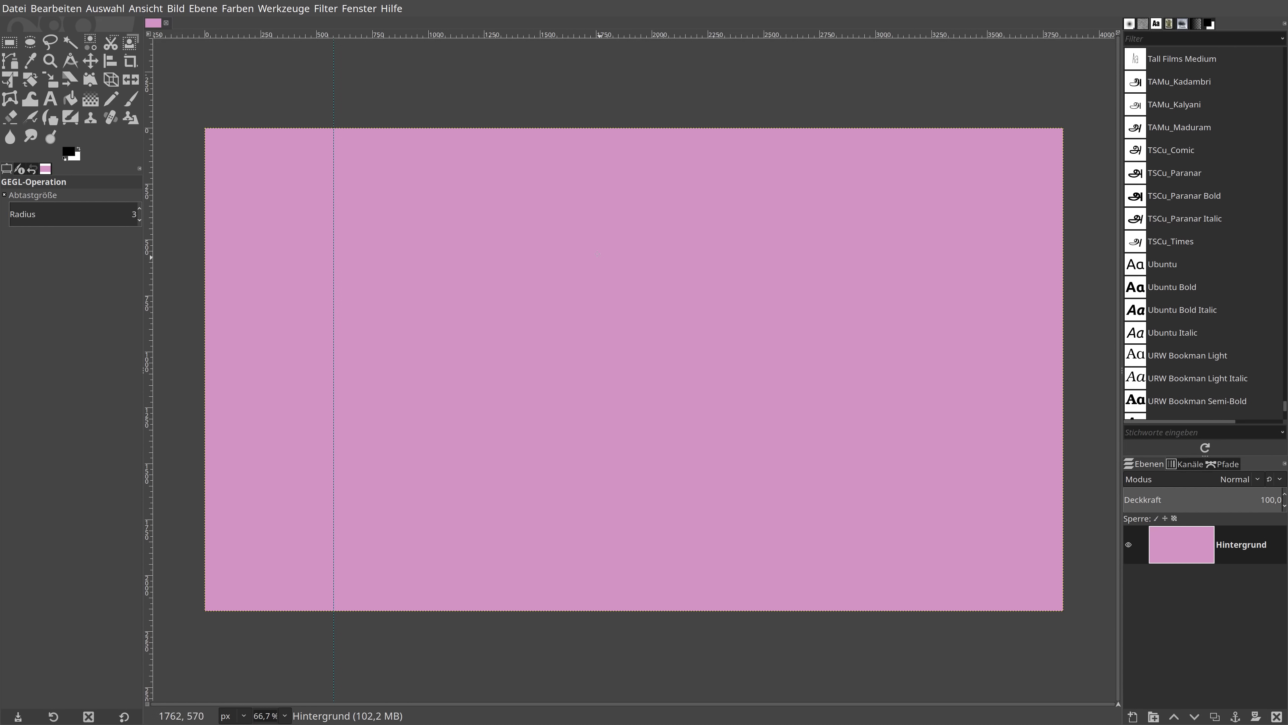
click(181, 10)
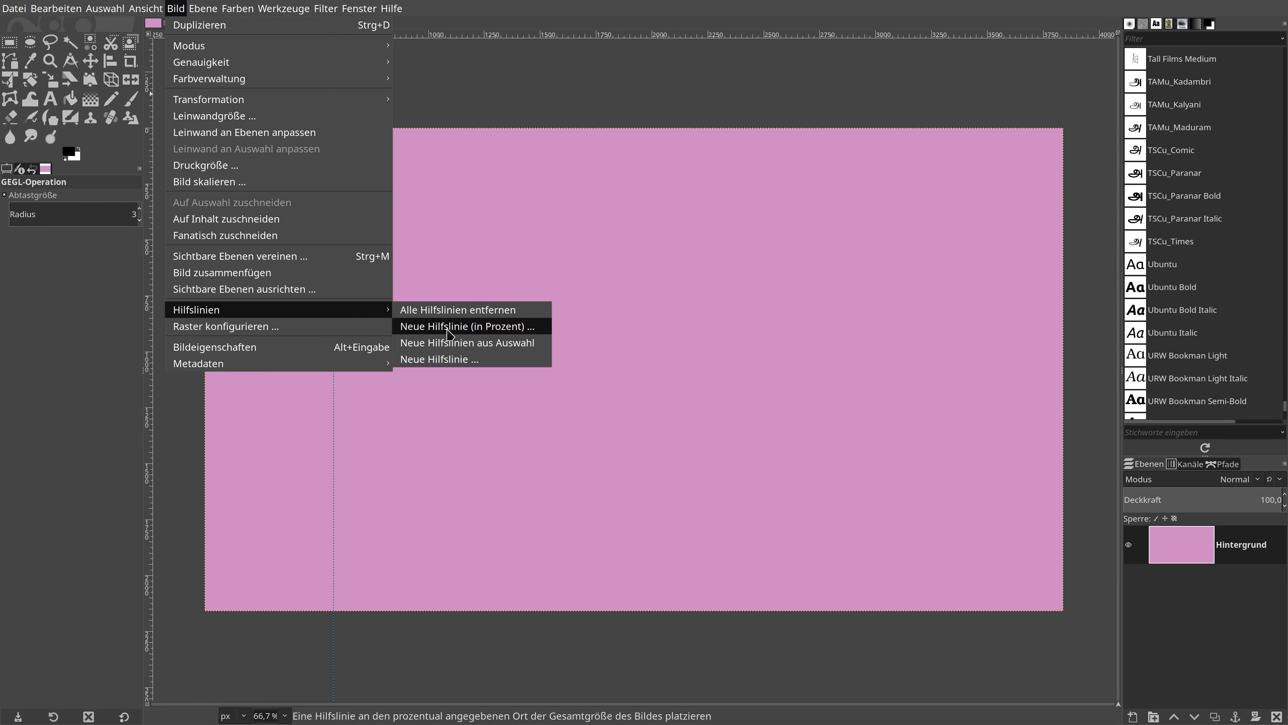
click(446, 327)
double_click(606, 256)
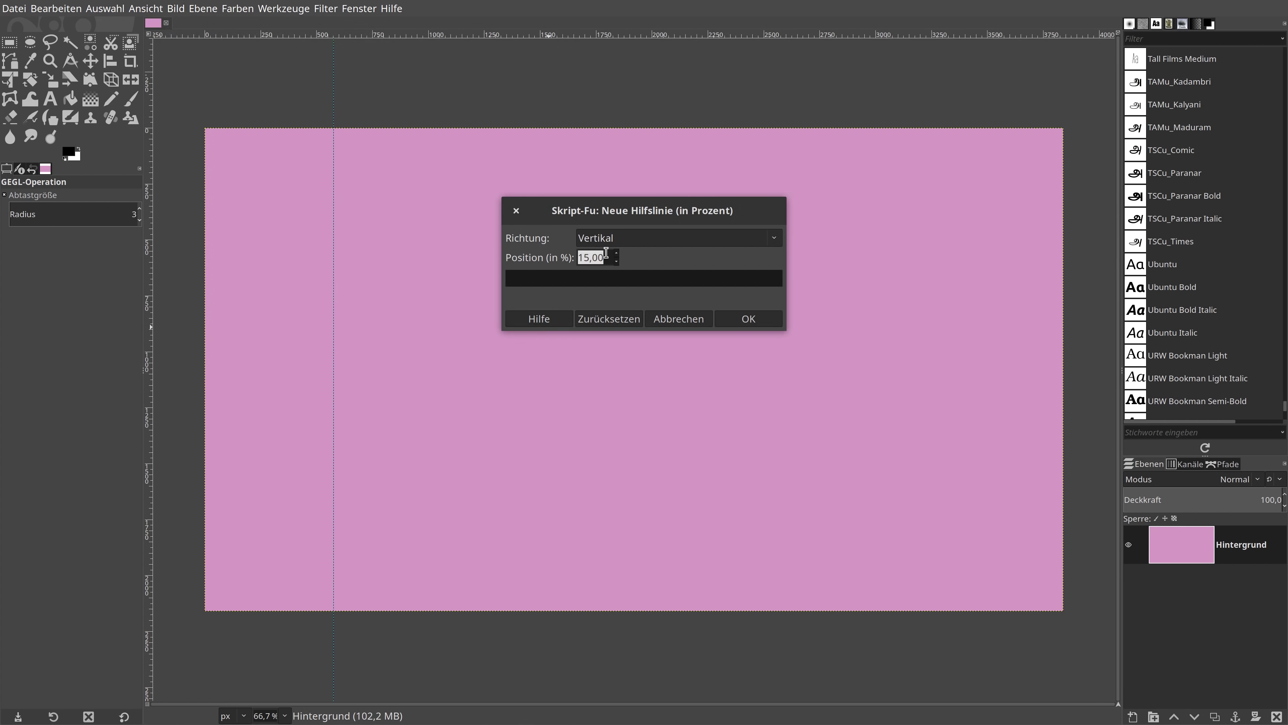
text(8)
text(5)
key(Return)
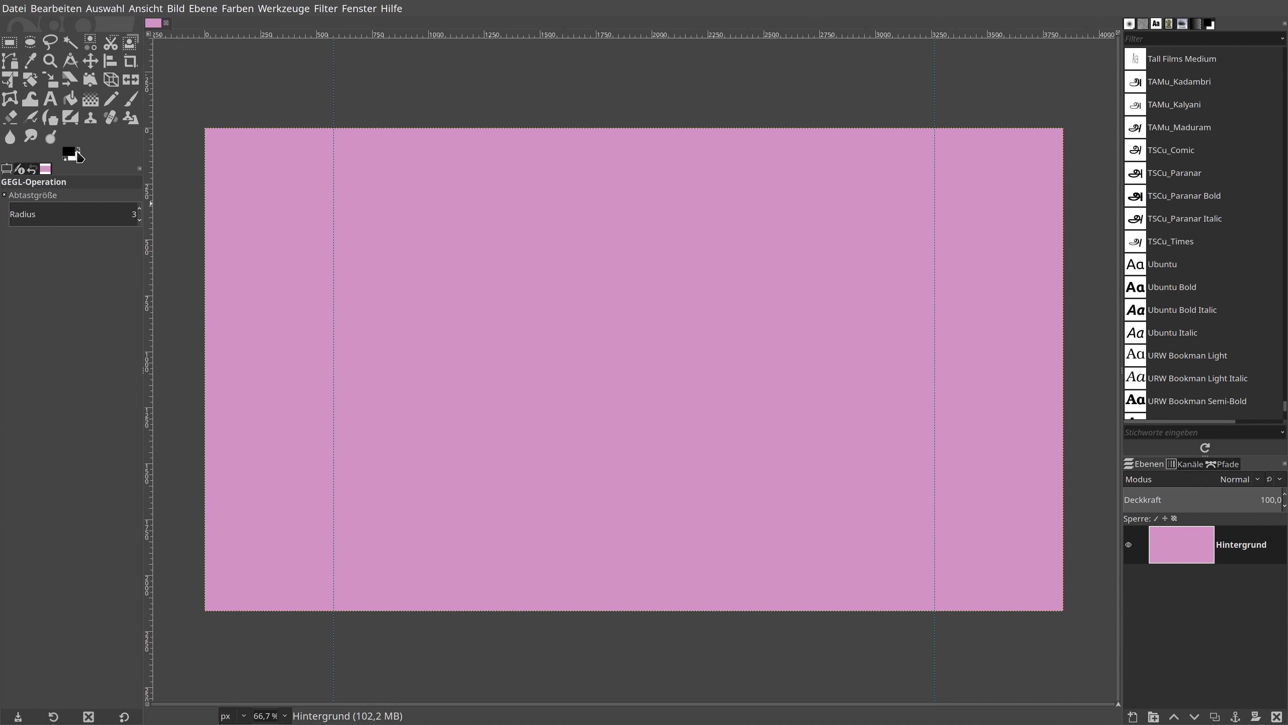
- Make white the foreground and set the Text tool to Swiss921 BT Condensed, 700 px
click(79, 150)
scroll(1202, 256, up, 3)
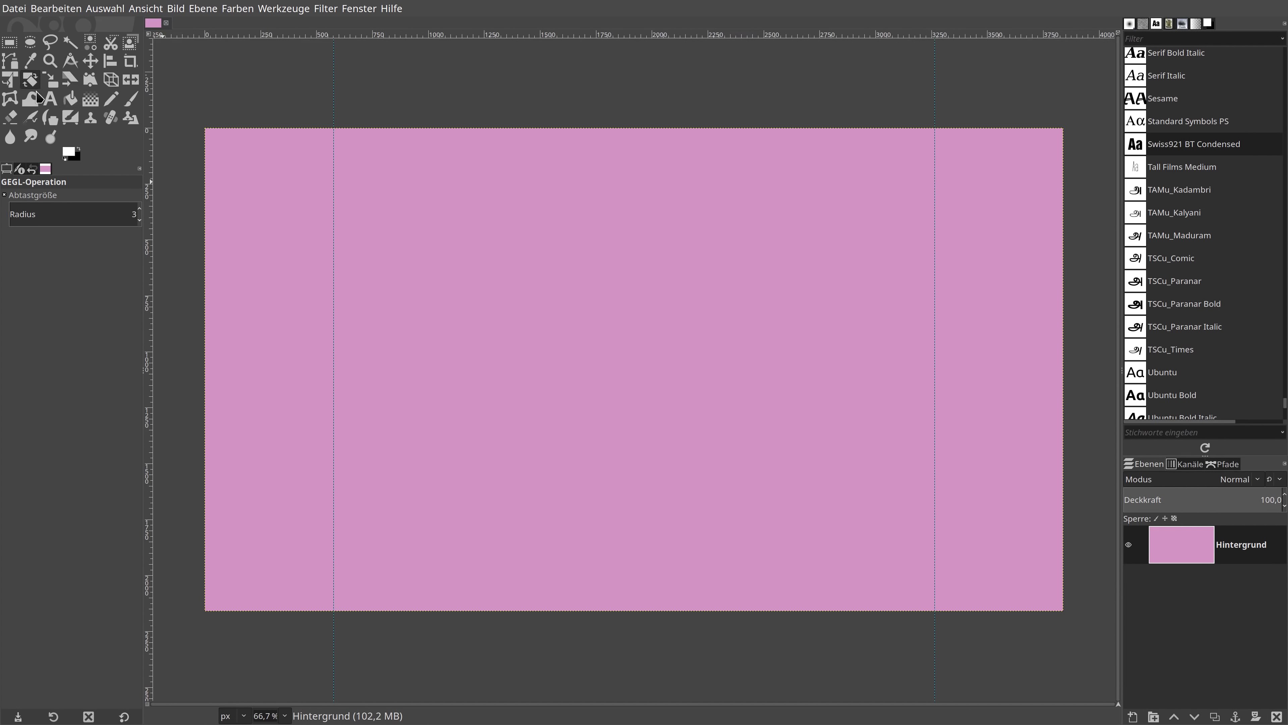
click(51, 99)
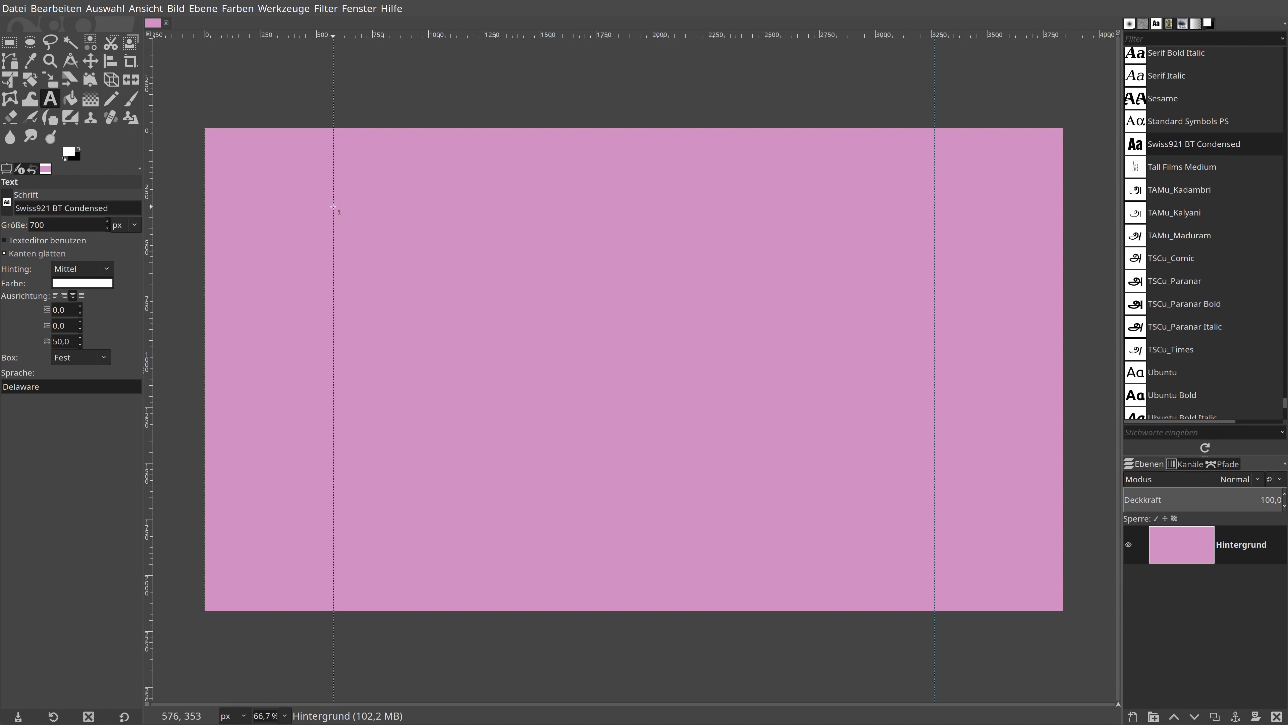
- Draw a text box from the left guide to the right guide and type 'FONT 3D'
drag(333, 207, 936, 483)
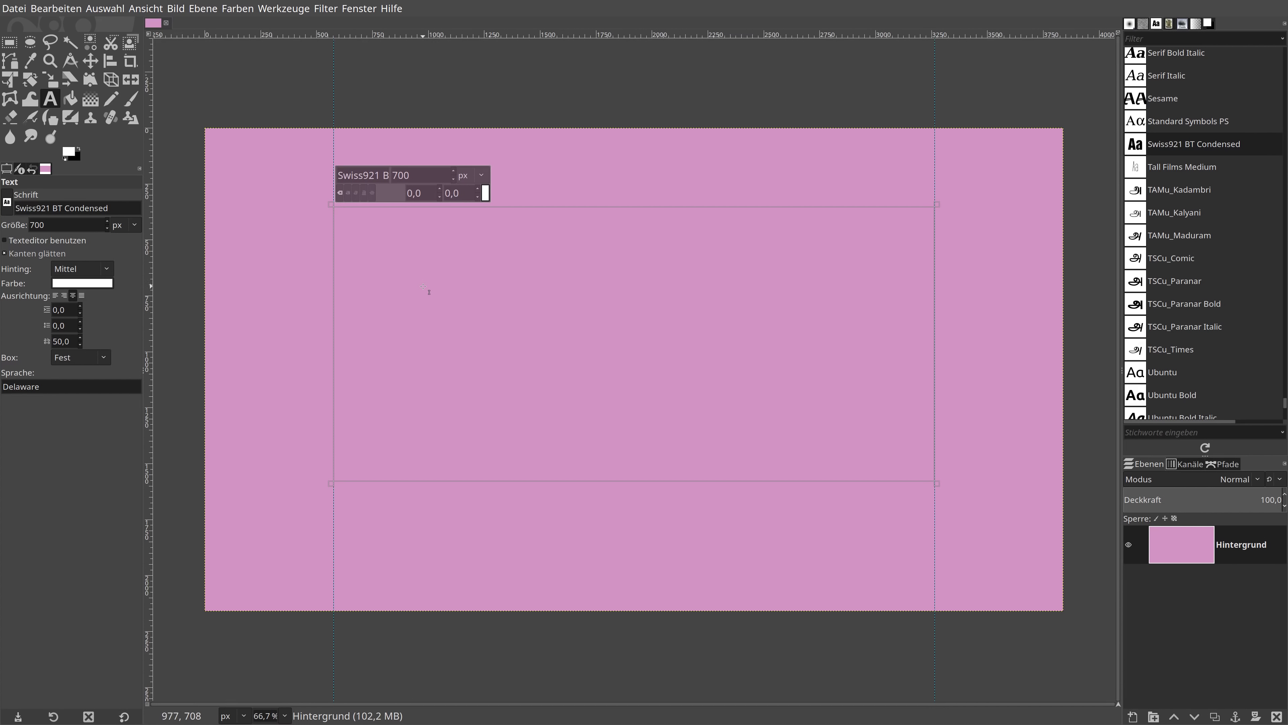
text(FO)
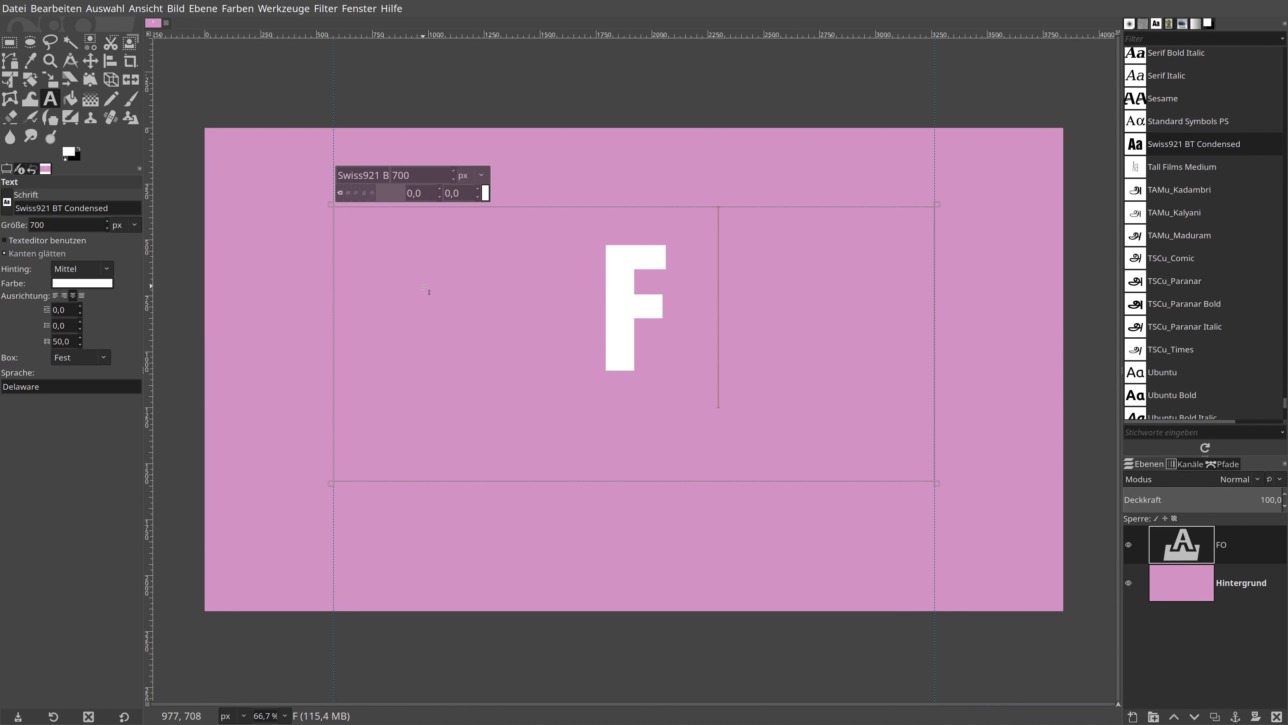
text(NT)
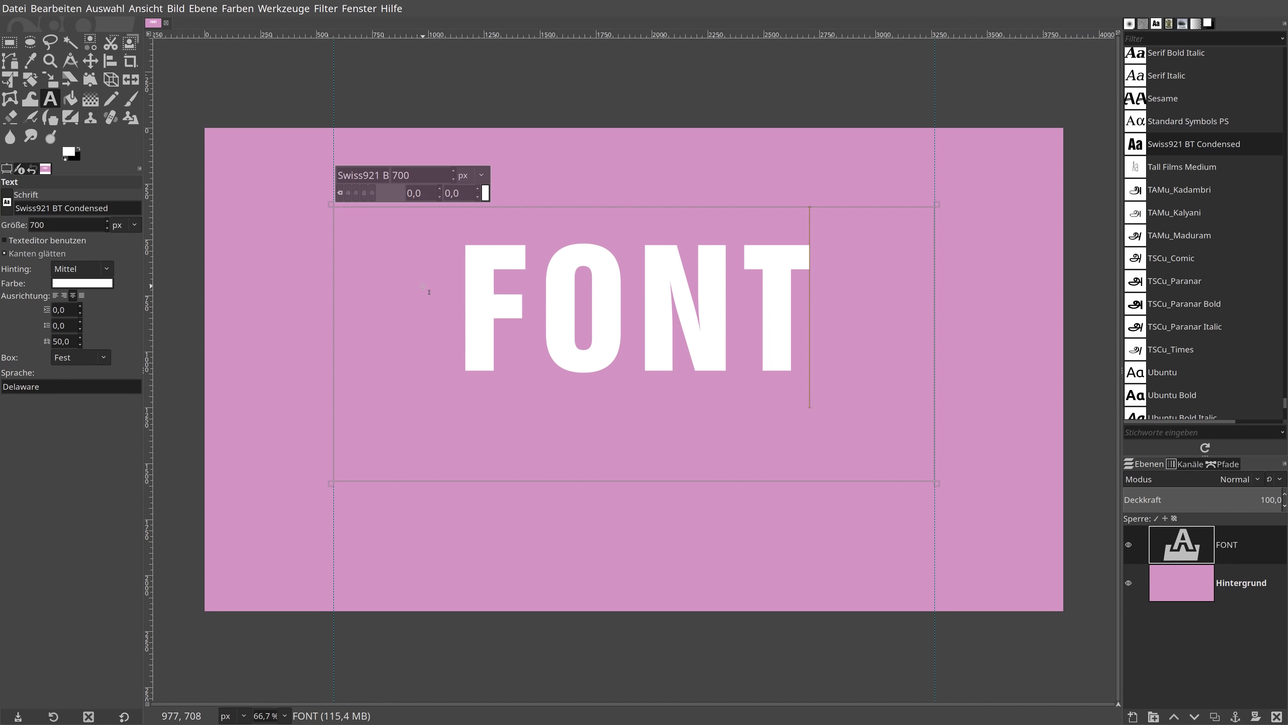
text( 3)
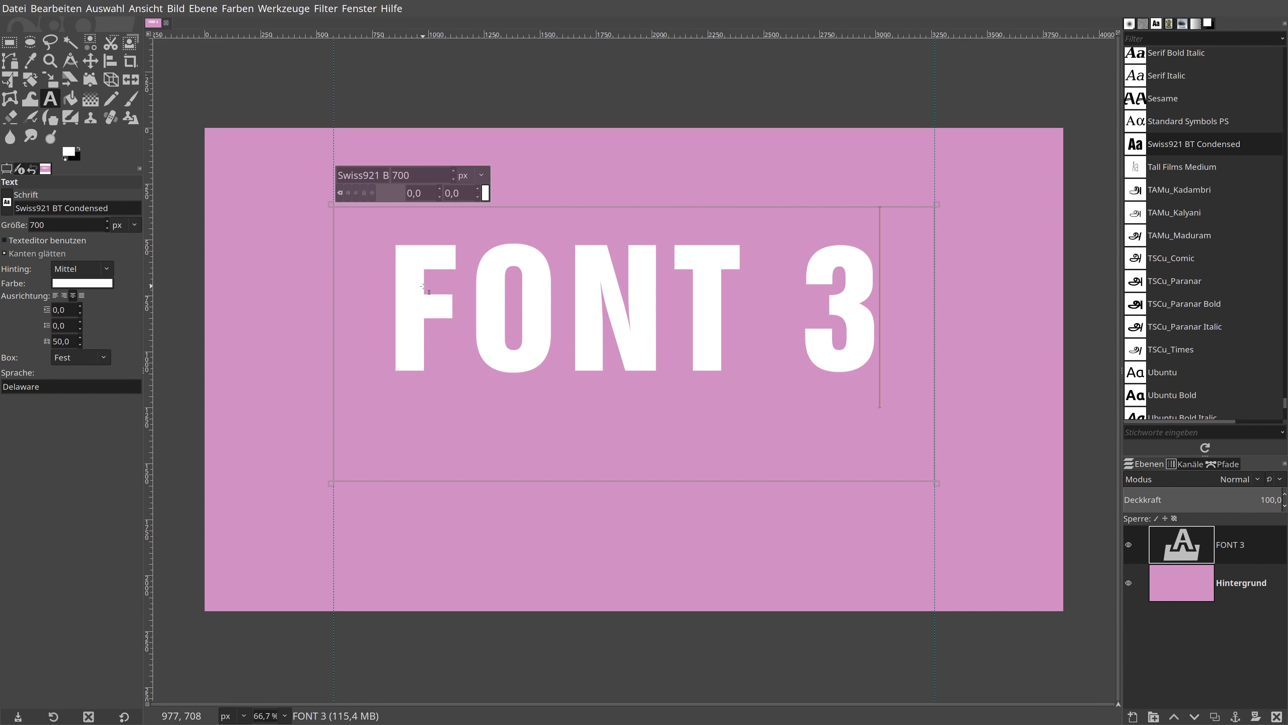
text(D)
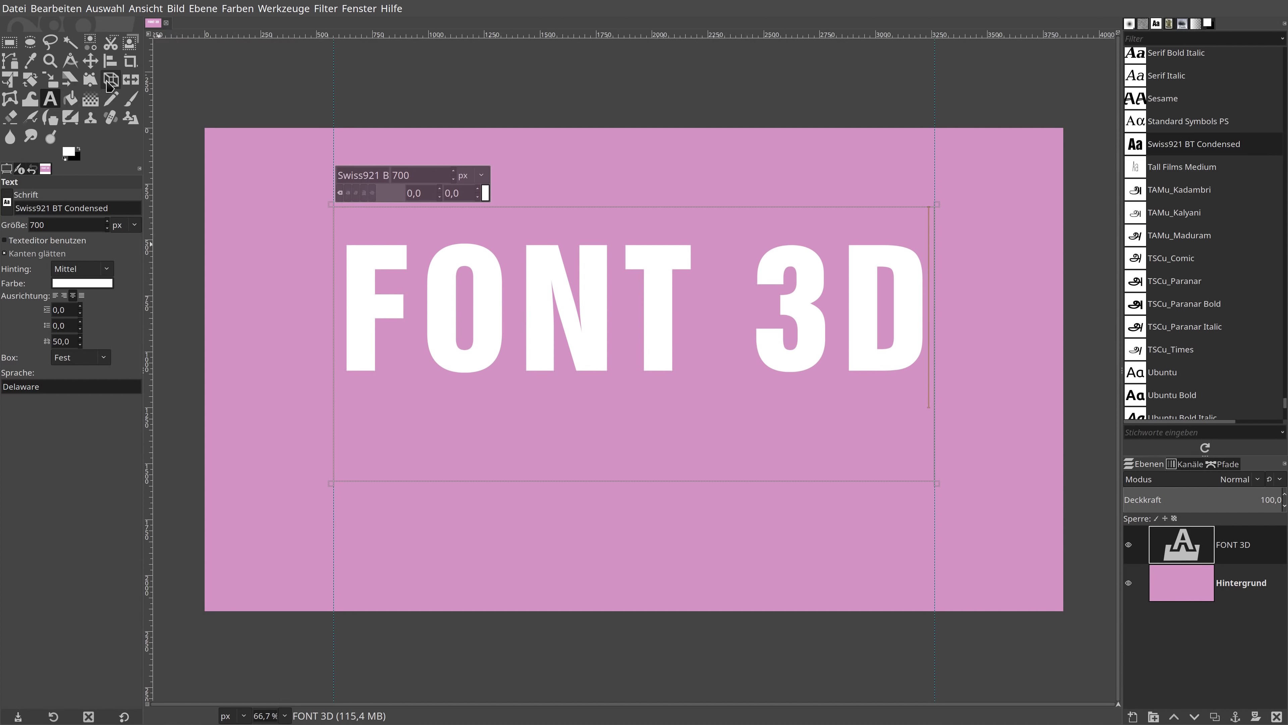
- Align the FONT 3D text layer to the vertical centre of the canvas
click(112, 64)
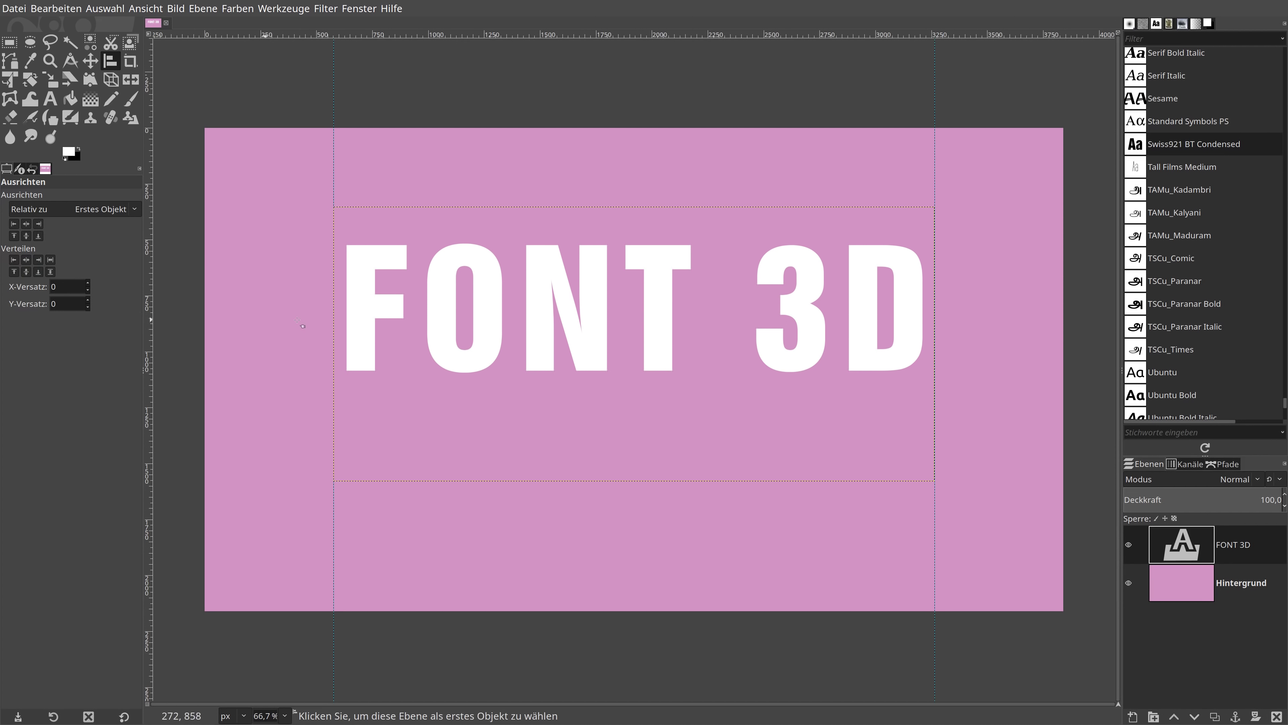
click(355, 320)
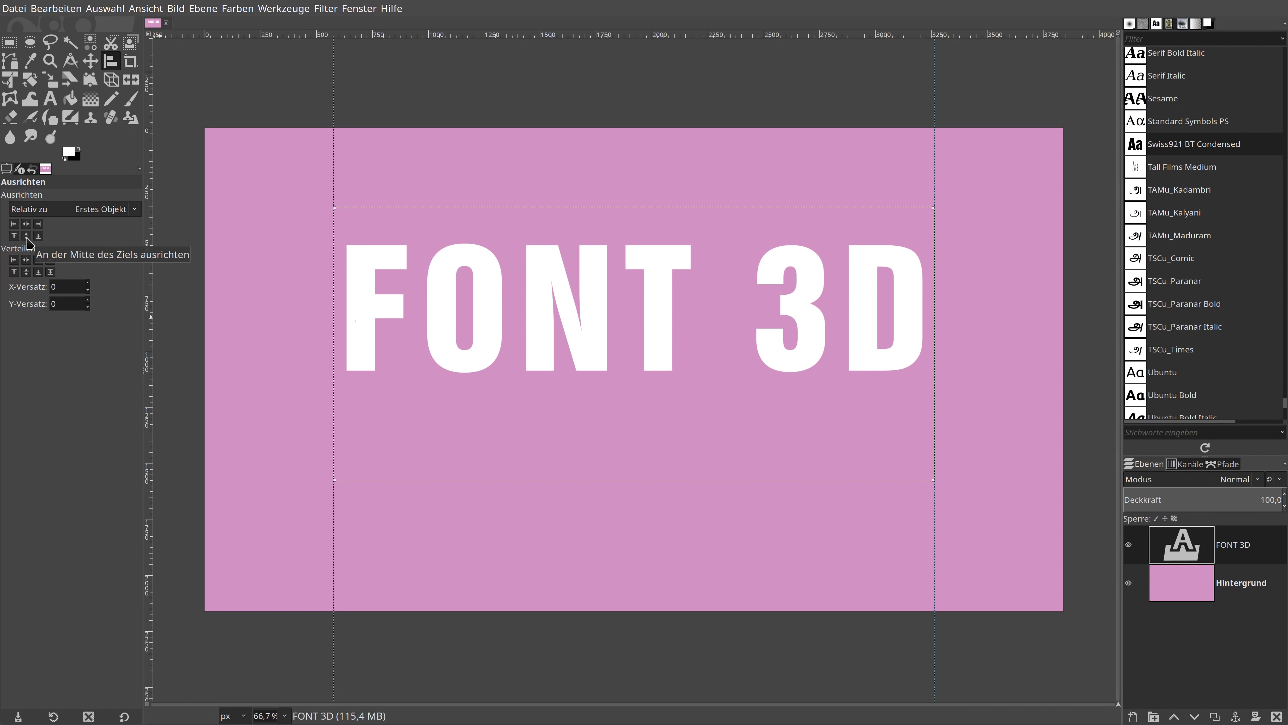
click(26, 237)
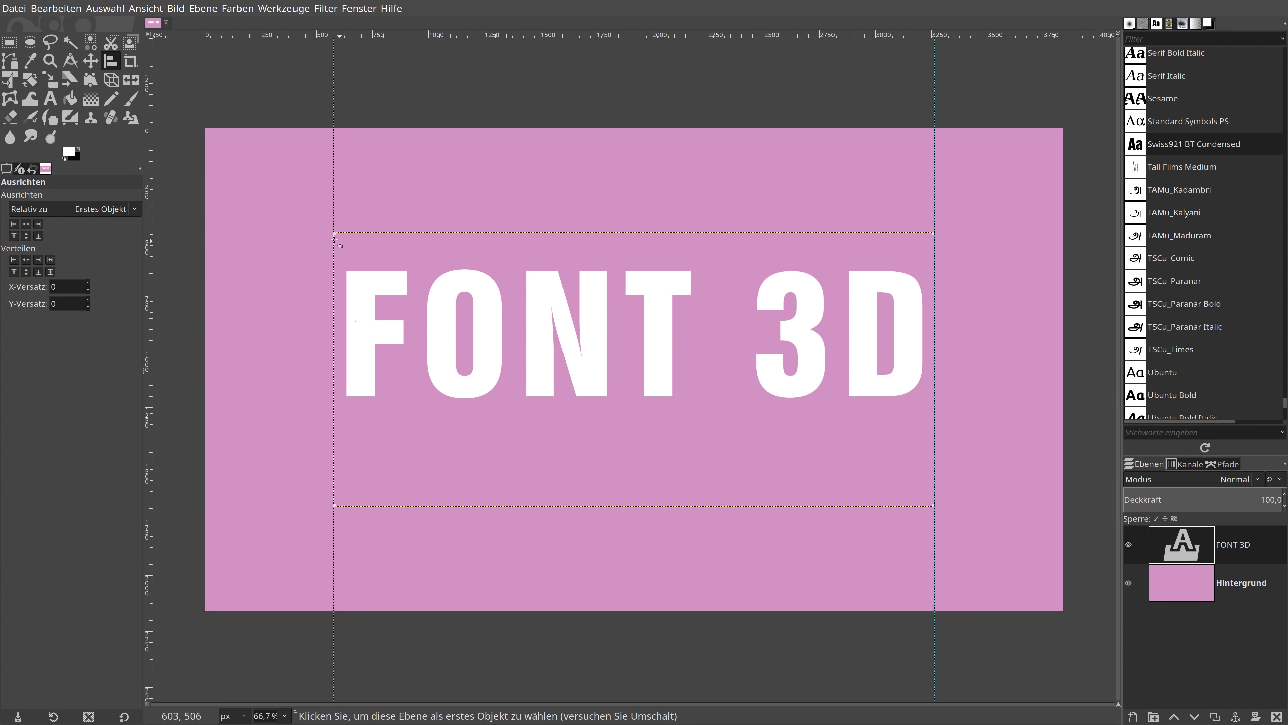
click(91, 61)
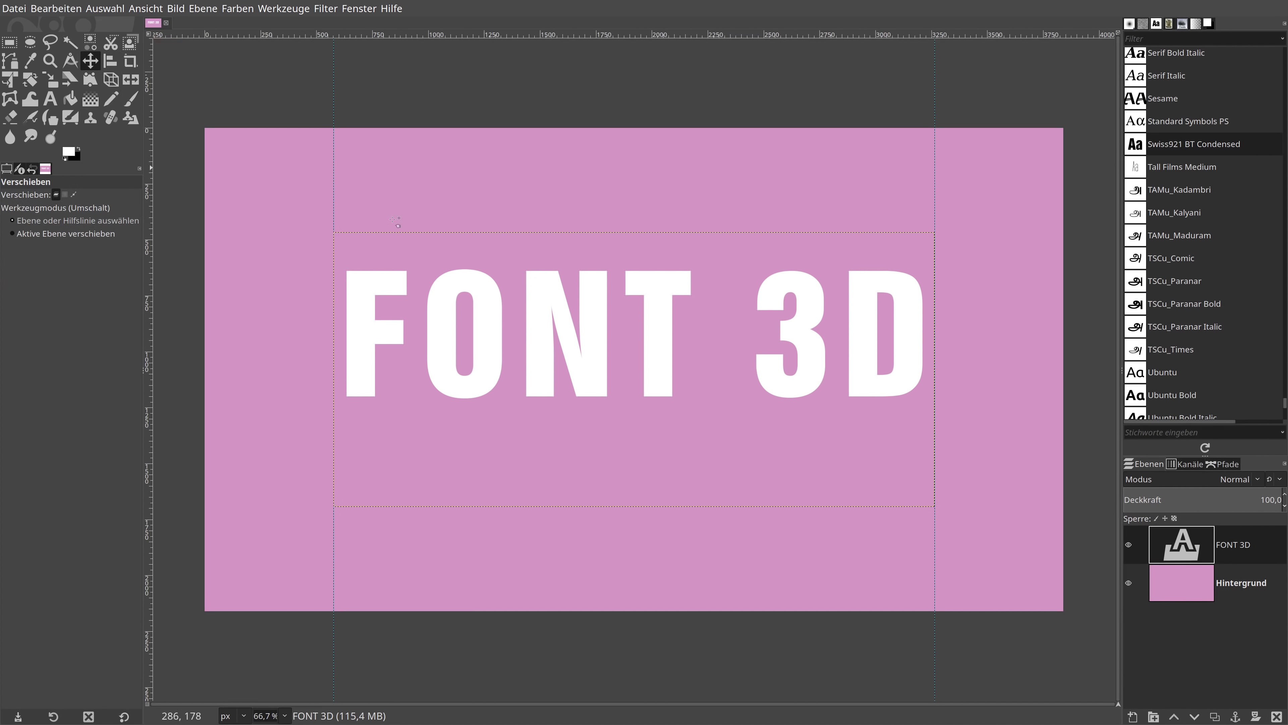
- Resize the FONT 3D layer to image size, remove all guides, and make black the foreground
right_click(1194, 557)
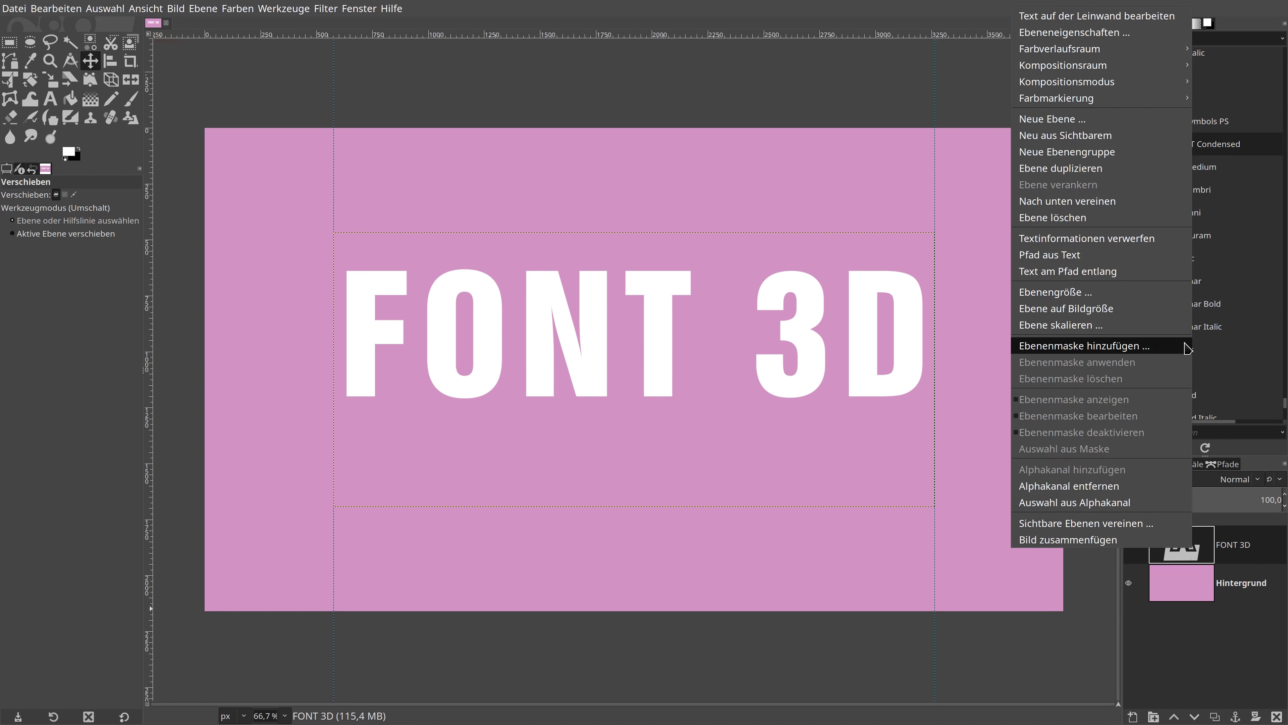
click(1151, 312)
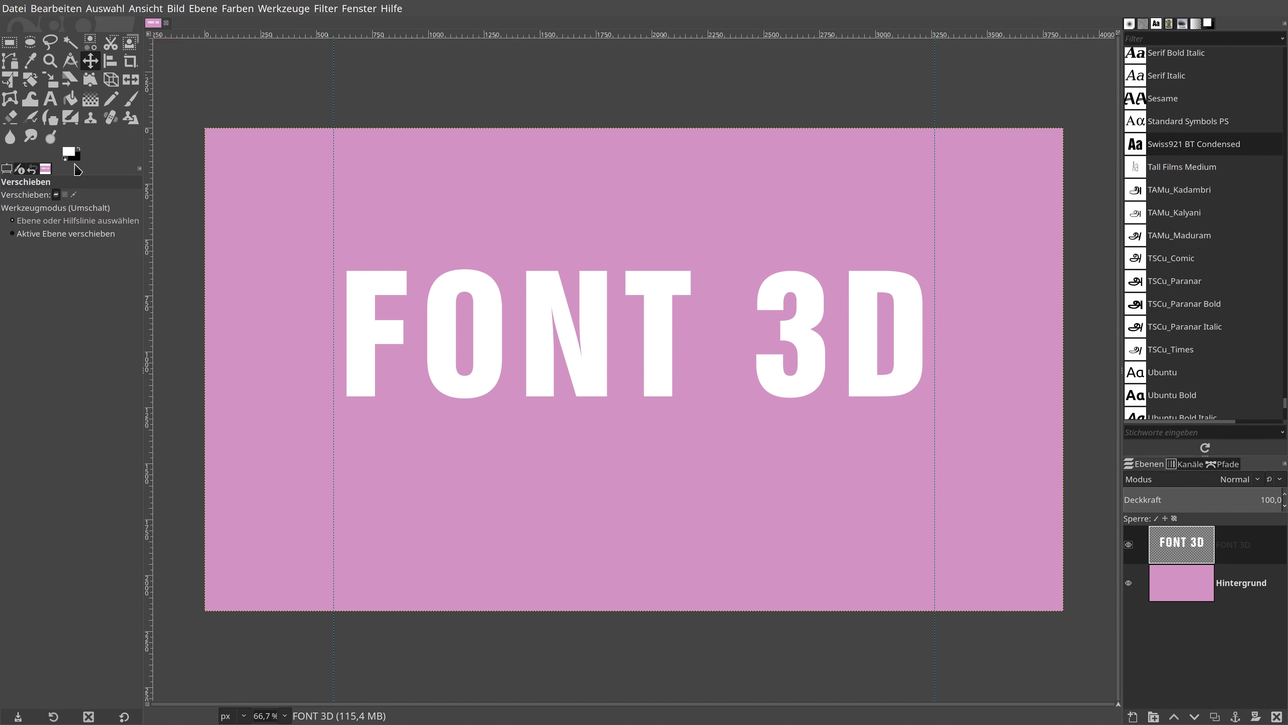
click(174, 11)
mouse_move(278, 309)
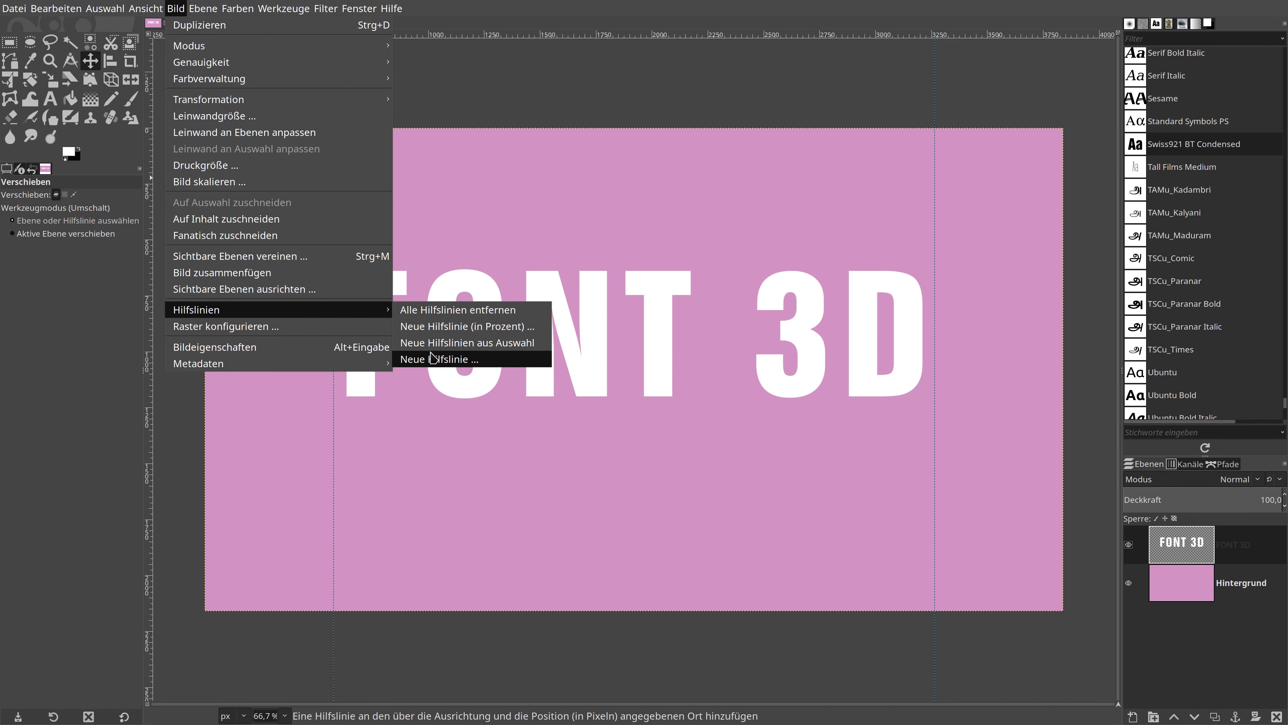
click(456, 310)
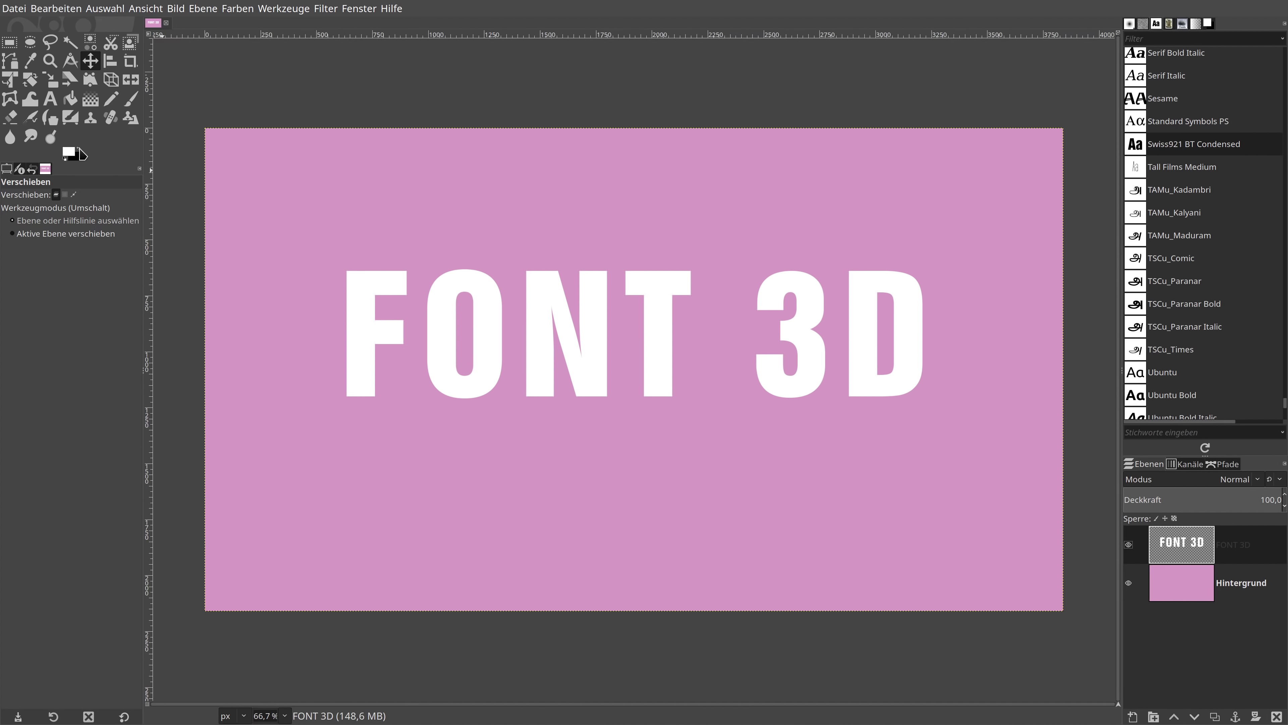
click(79, 149)
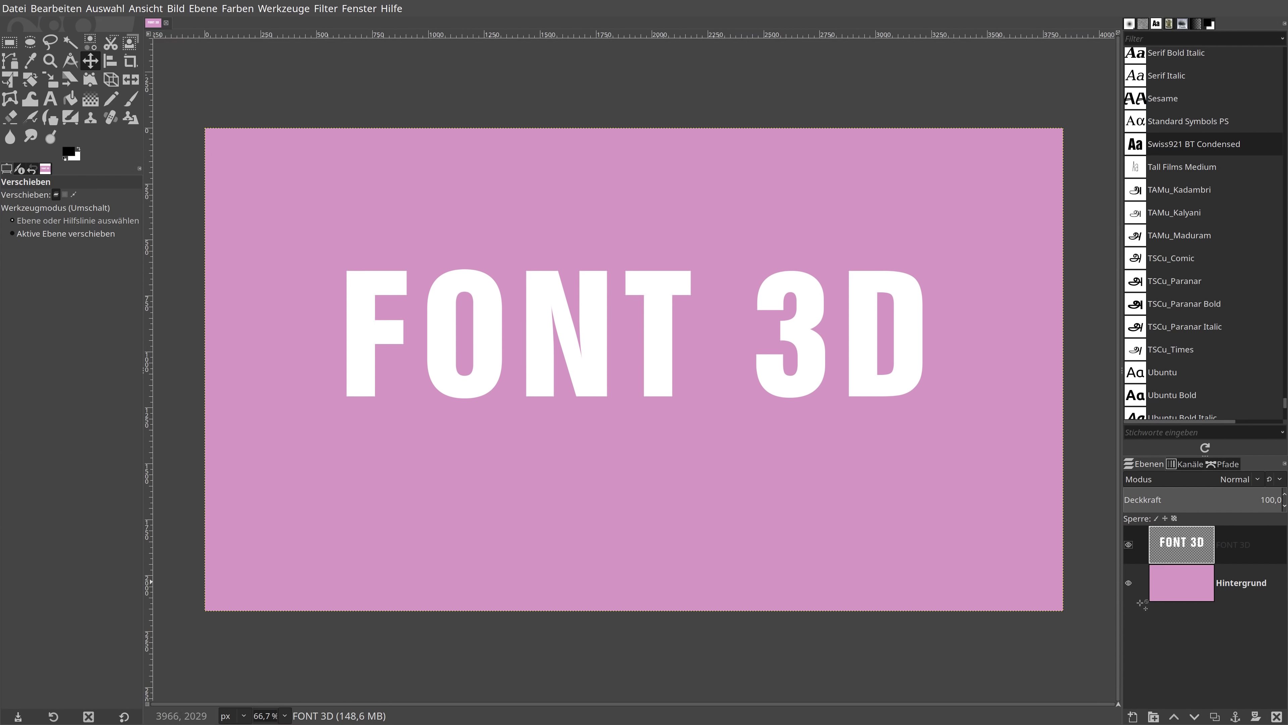
- Duplicate FONT 3D twice, hide copies #1 and #2, and reselect the original layer
click(1216, 715)
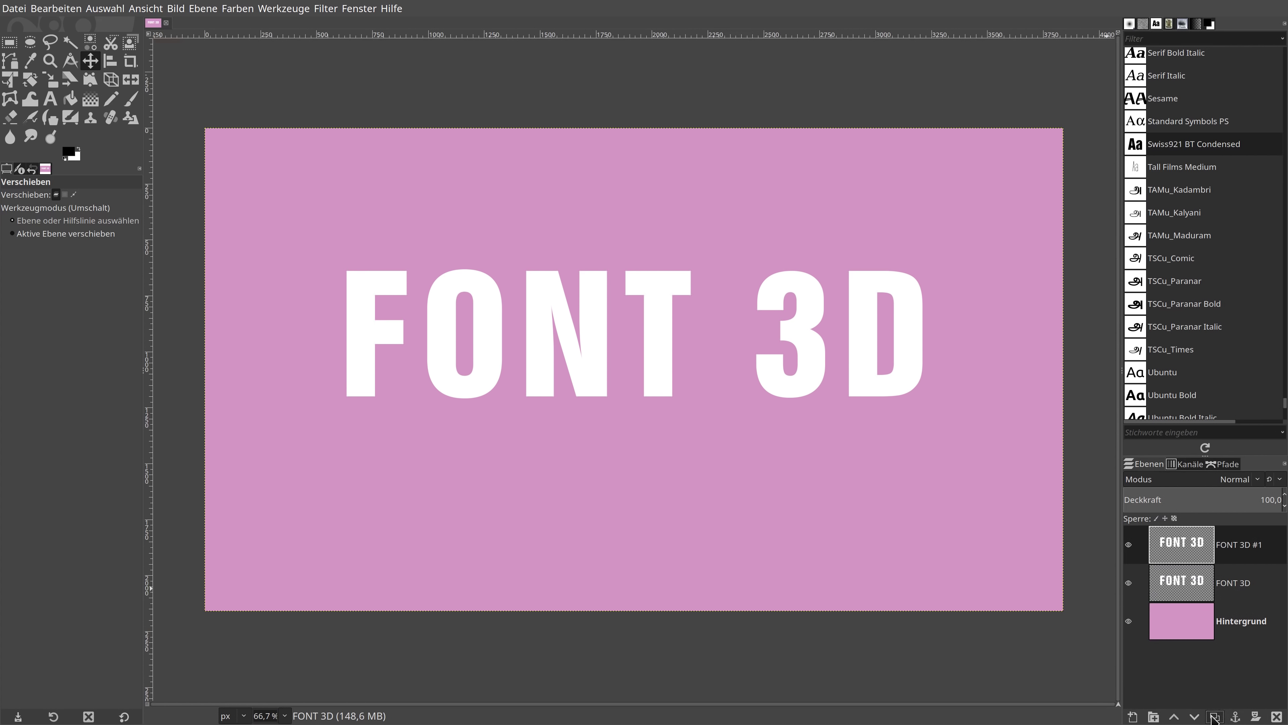
click(1129, 545)
click(1129, 583)
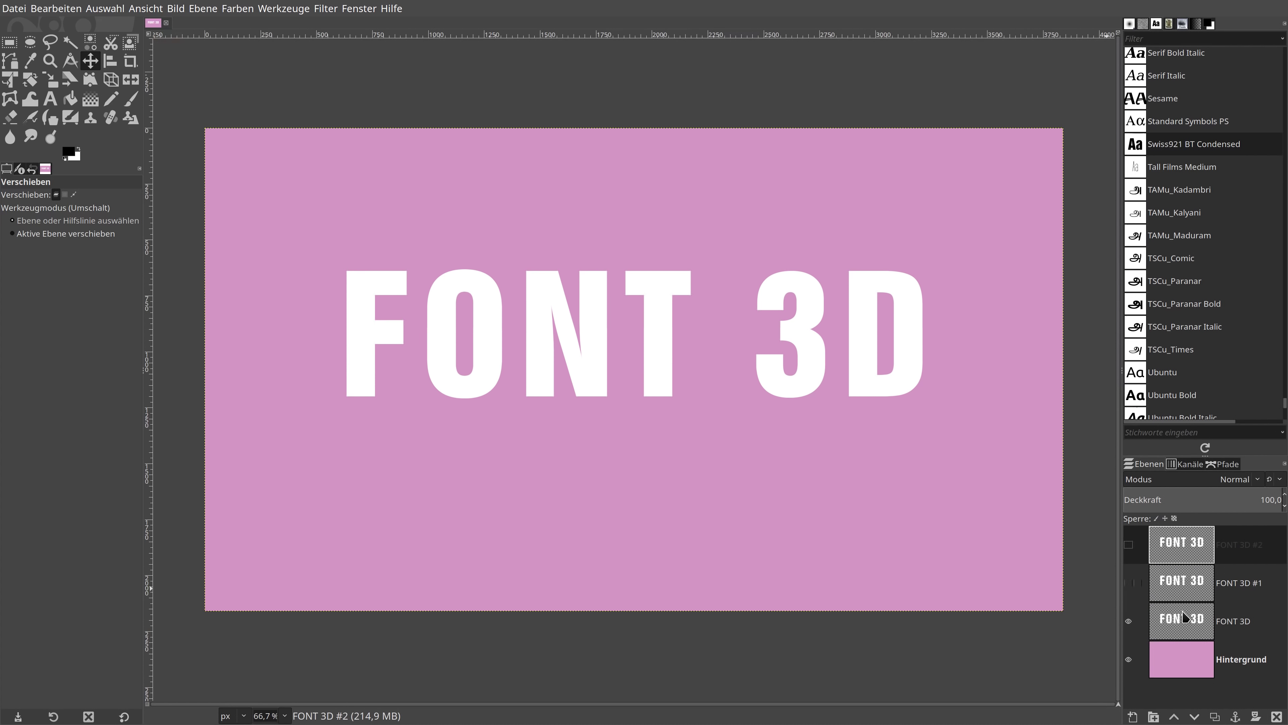
click(1187, 623)
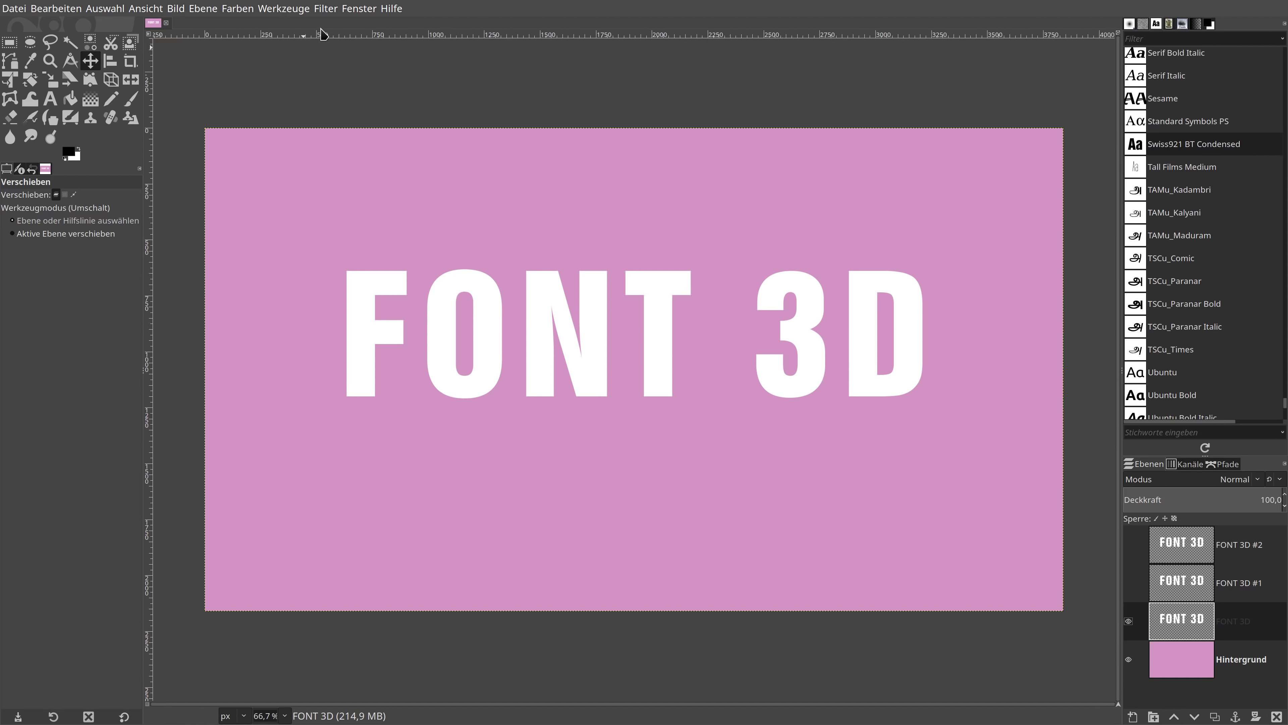
click(325, 14)
mouse_move(363, 143)
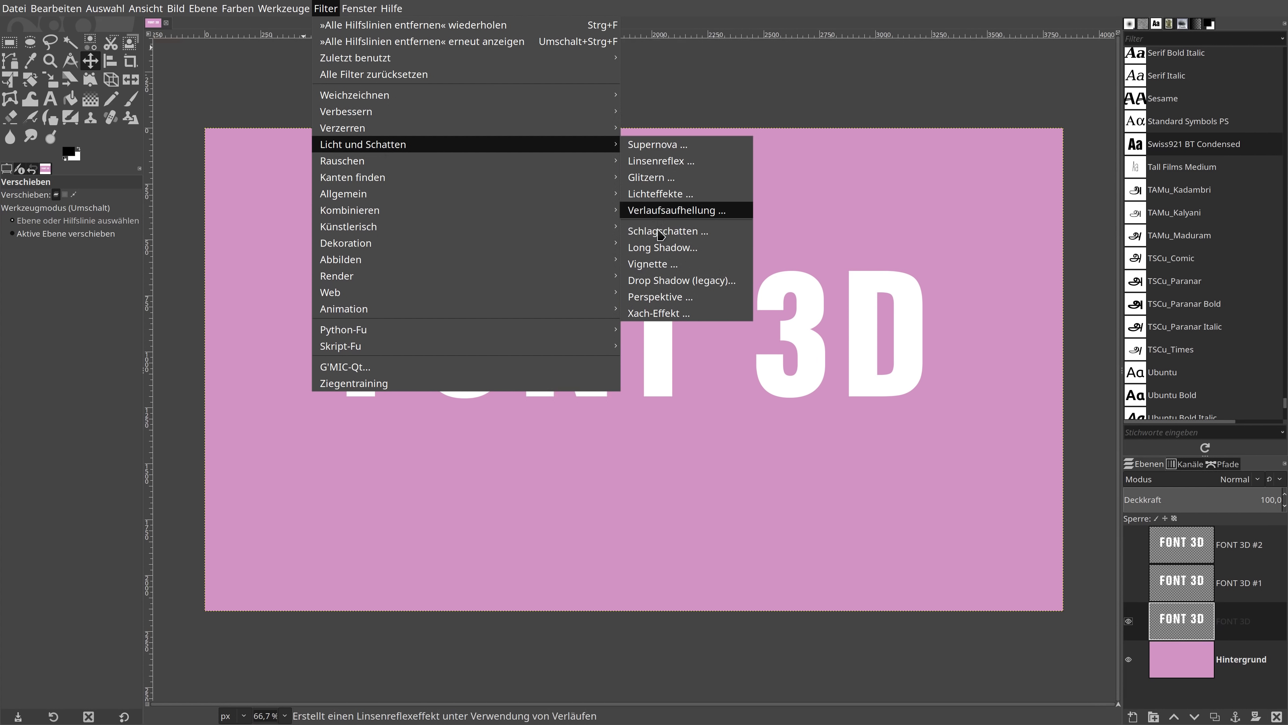
- Give the FONT 3D layer a Long Shadow with angle 120 and length 50
click(665, 252)
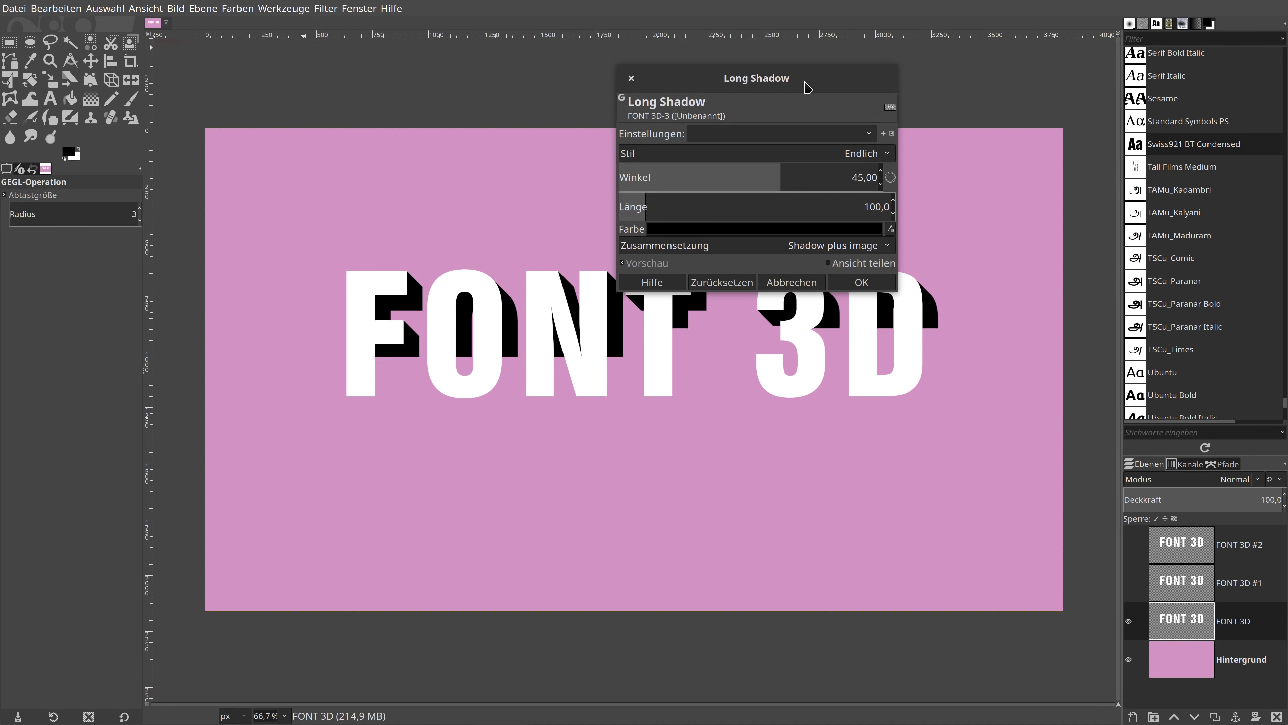
drag(805, 83, 1022, 85)
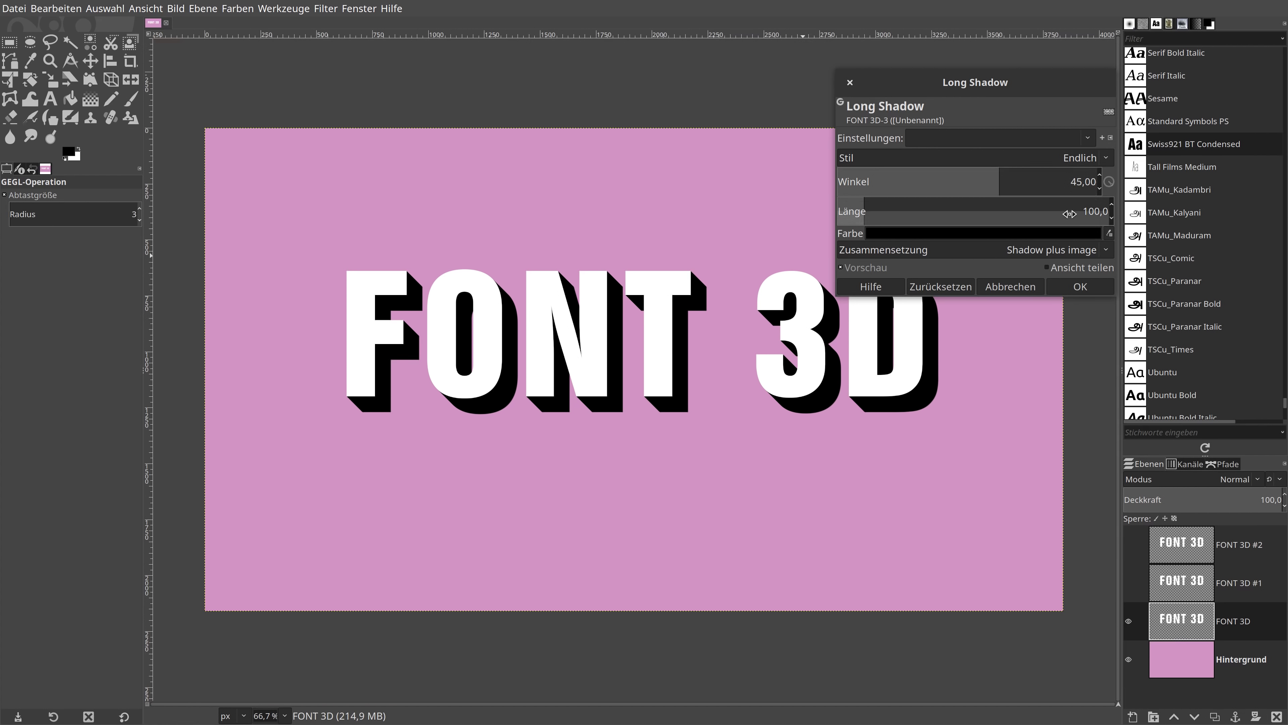
triple_click(1081, 181)
text(120)
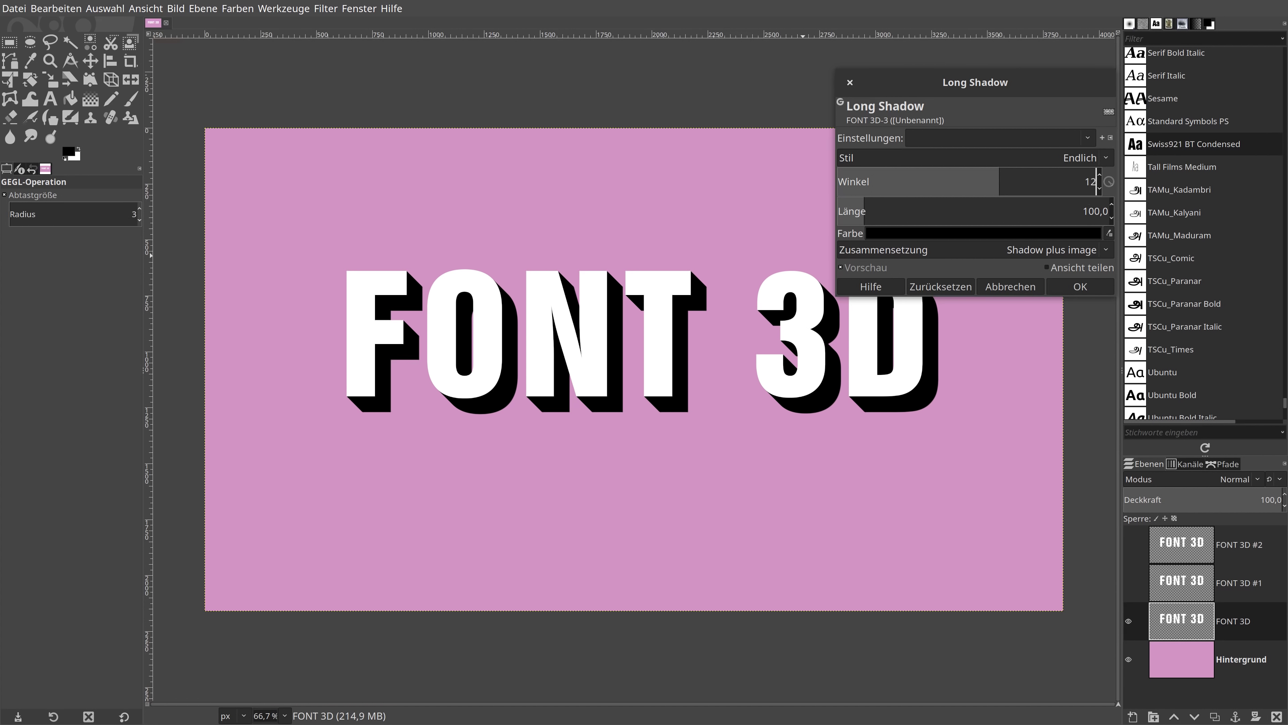
key(Return)
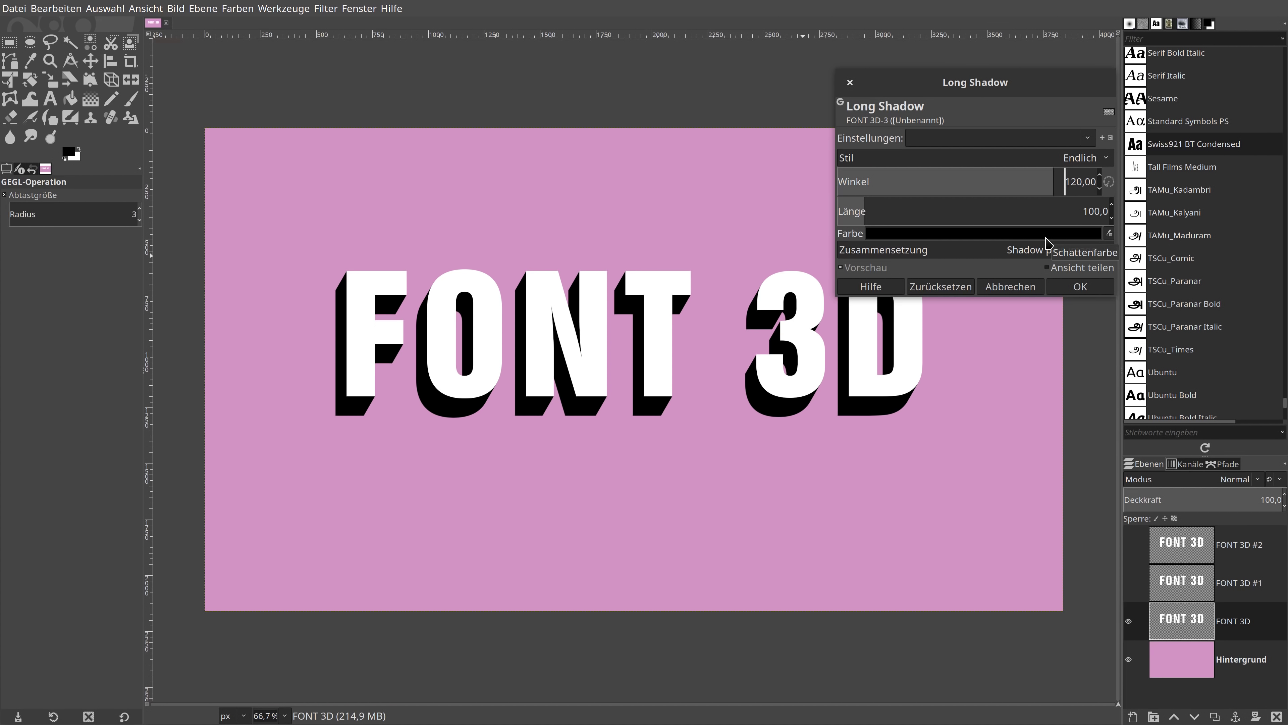
double_click(1097, 211)
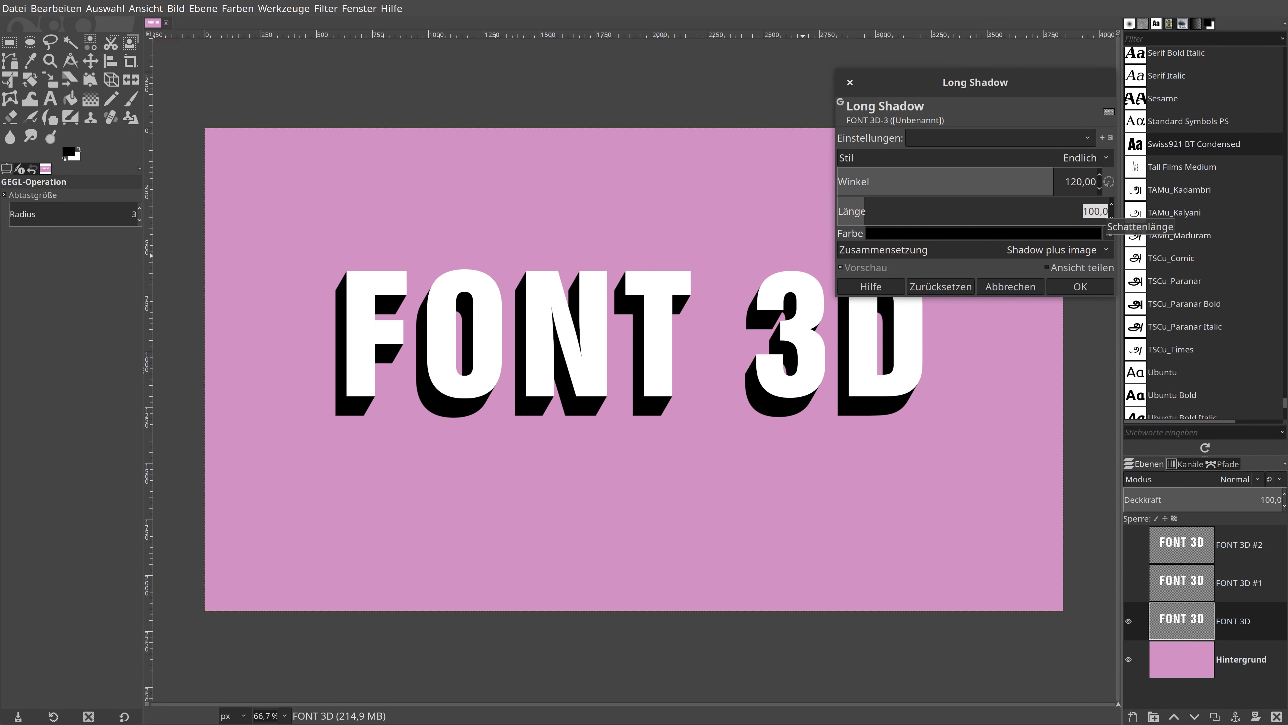
text(50)
key(Return)
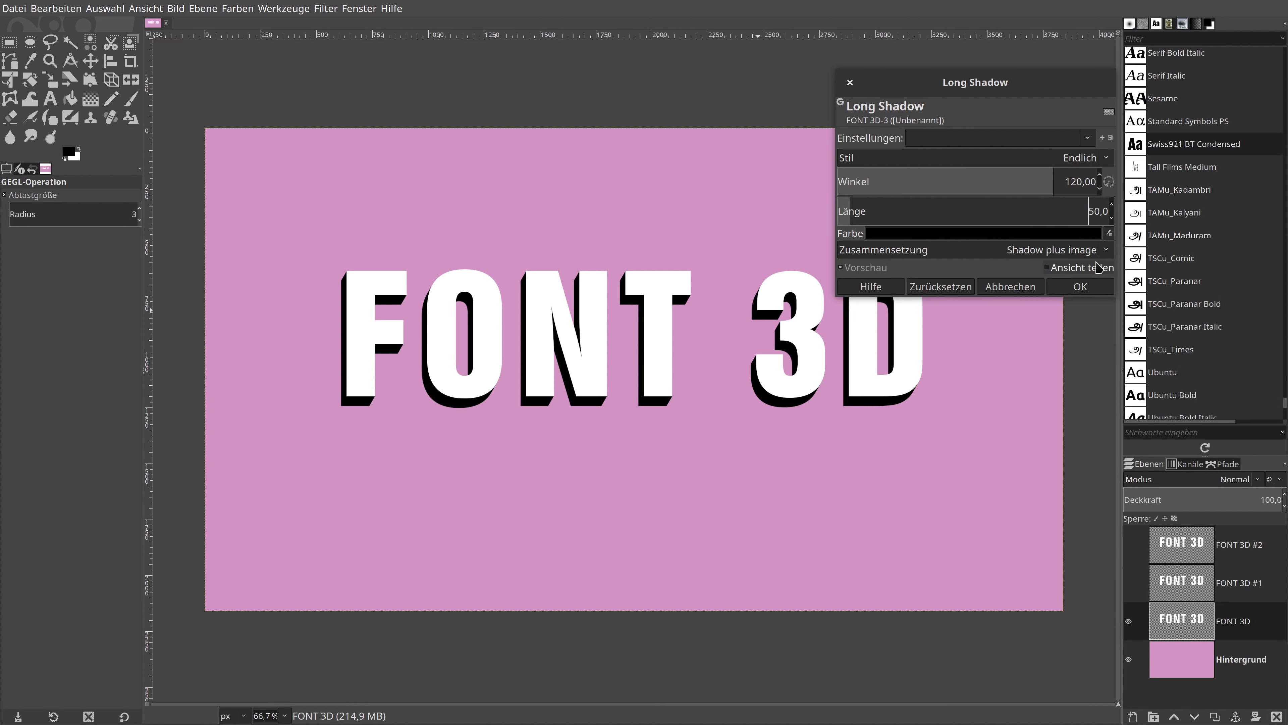
- Set shadow compositing to 'Shadow minus image', apply it, and show FONT 3D #1
click(1002, 251)
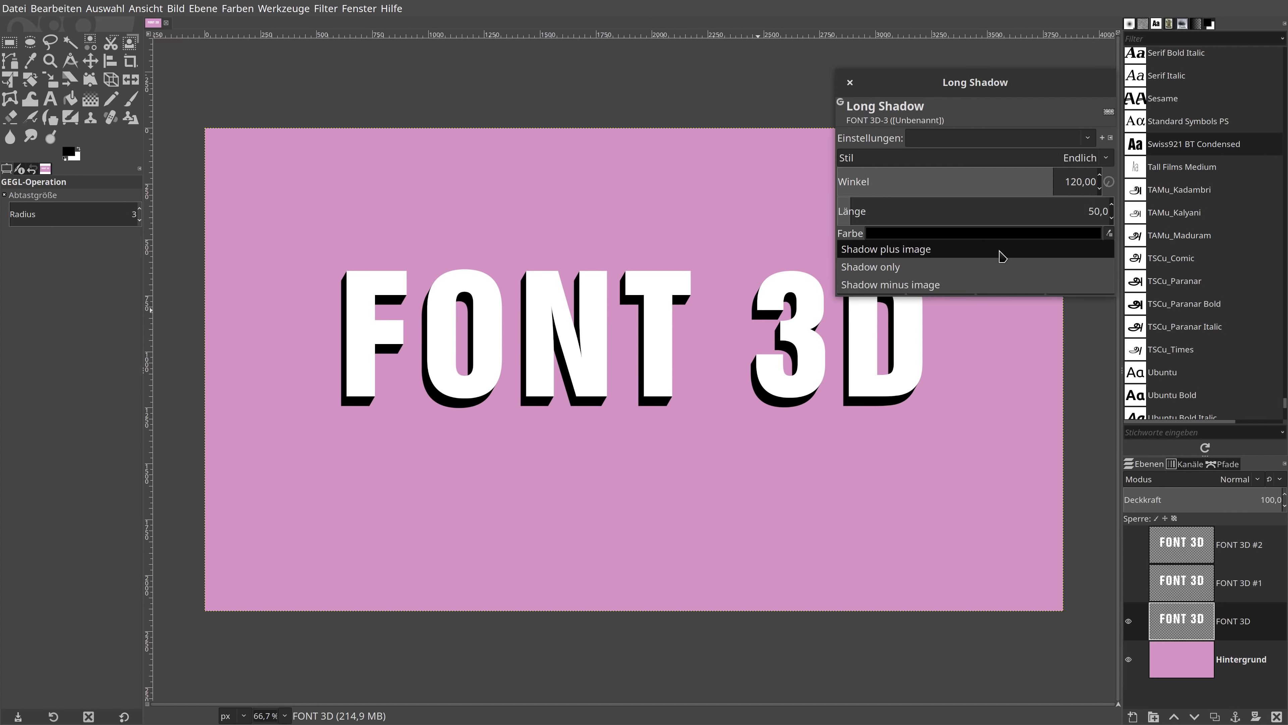
click(983, 288)
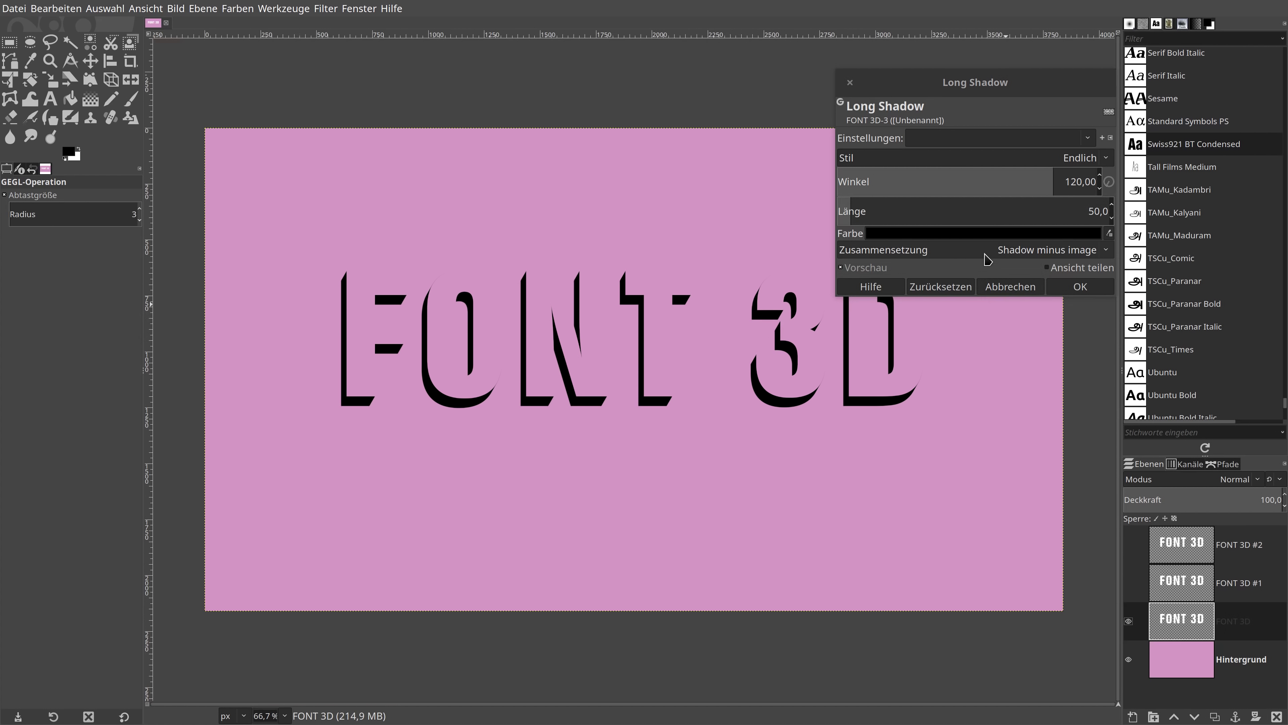
click(984, 252)
click(985, 252)
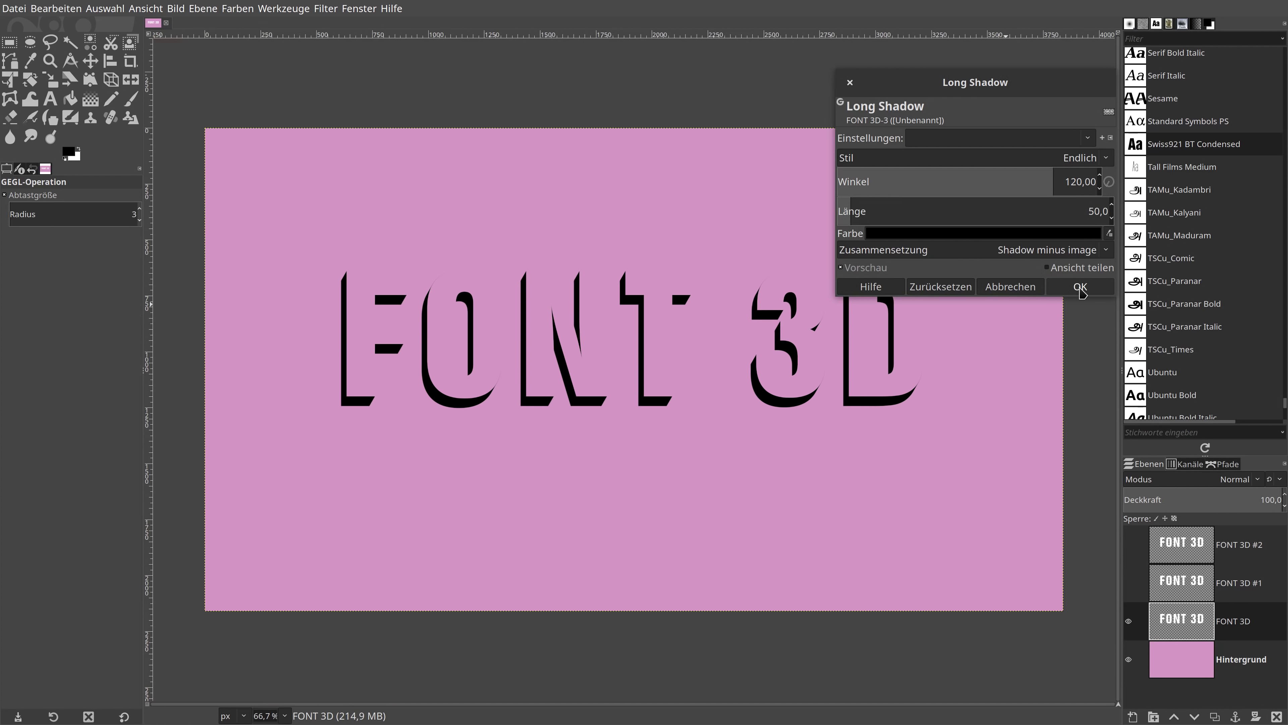
click(1077, 289)
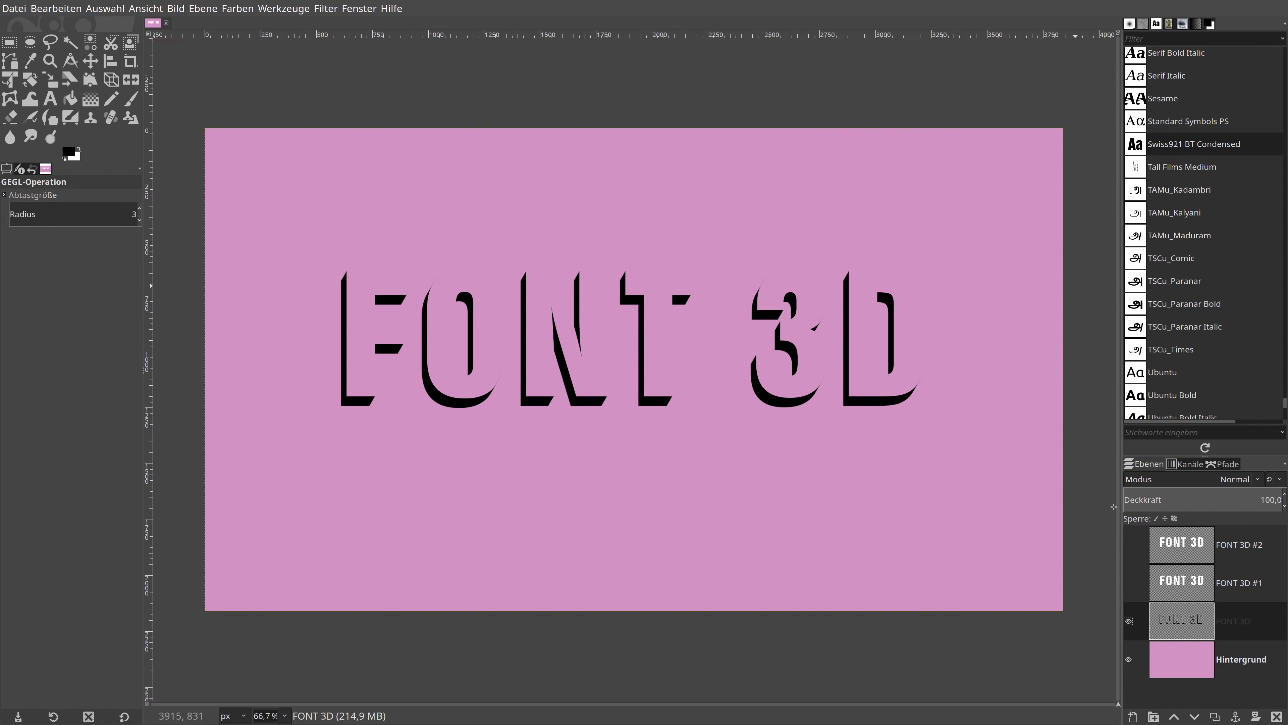
click(1171, 586)
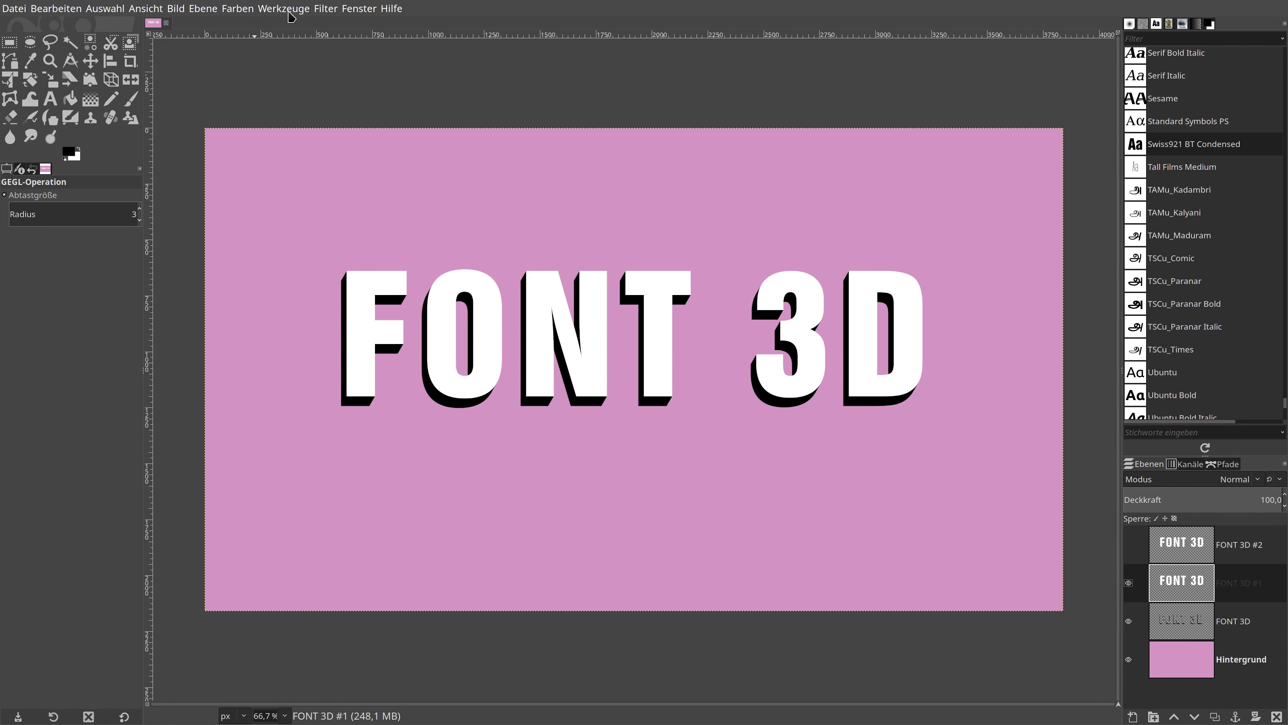
- Reopen Long Shadow on FONT 3D #1 with a 120° angle
click(317, 10)
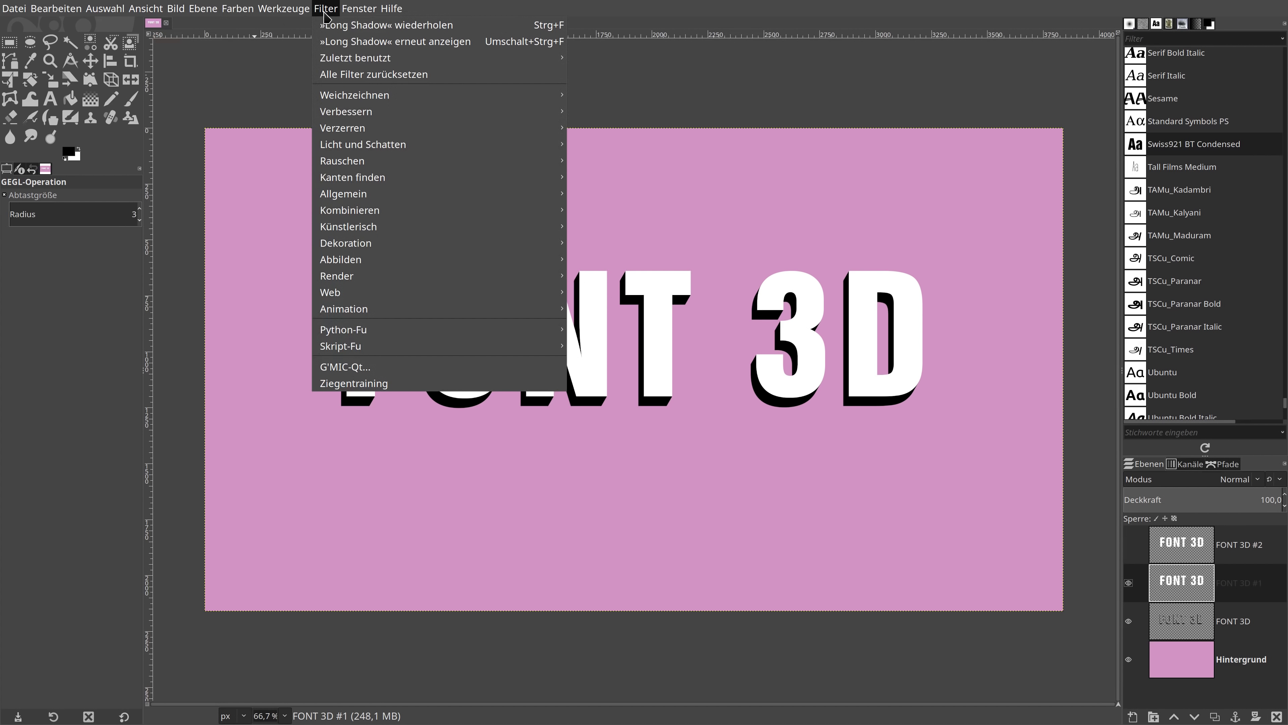
key(Escape)
key(ctrl+shift+f)
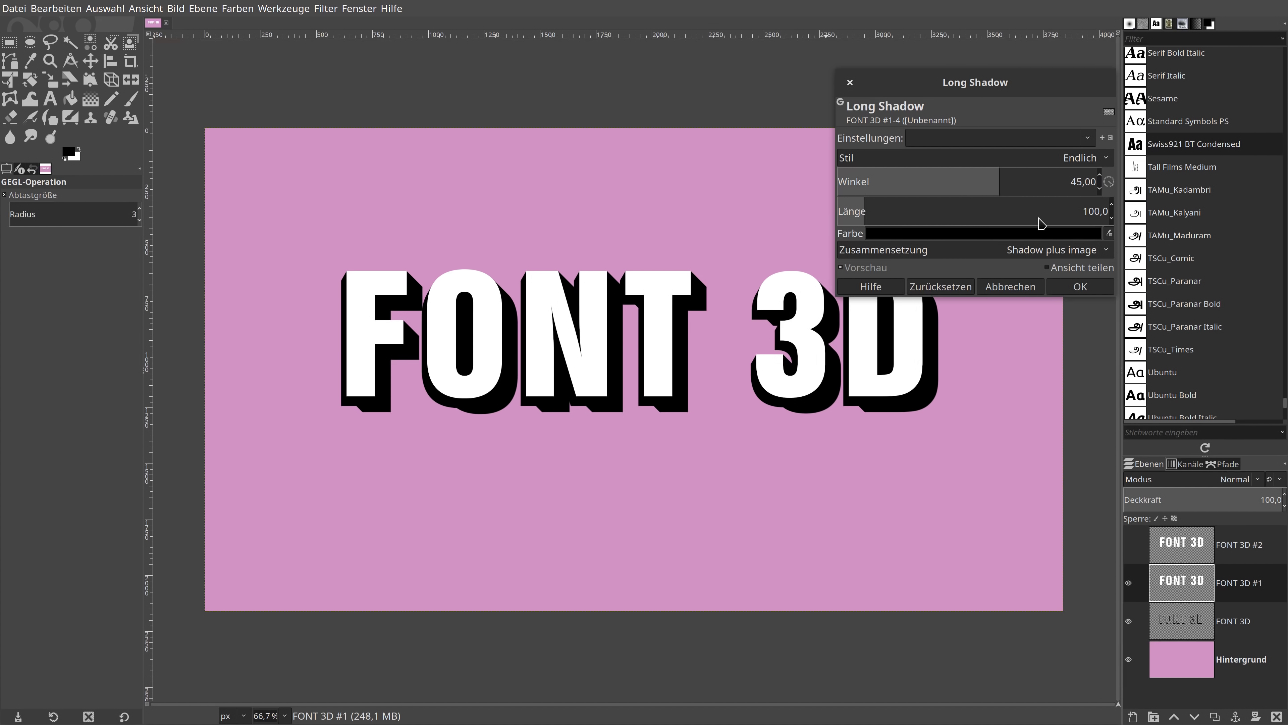
double_click(1077, 182)
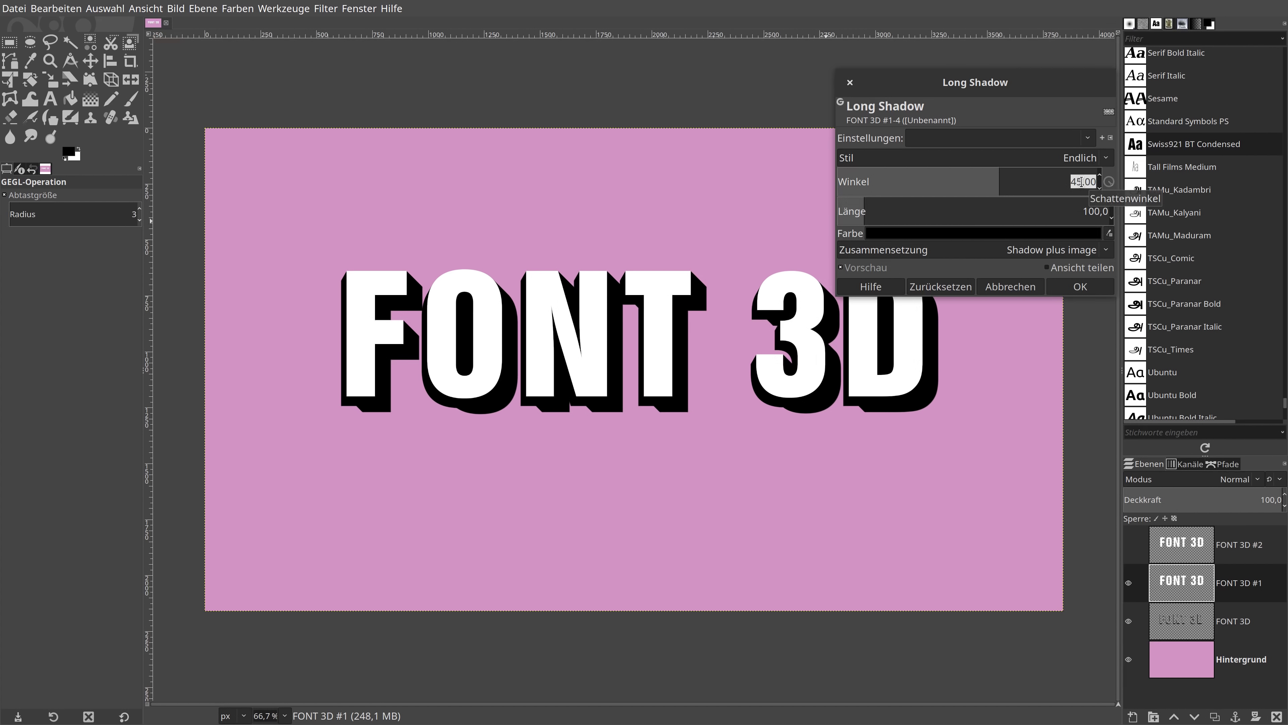
text(120)
key(Return)
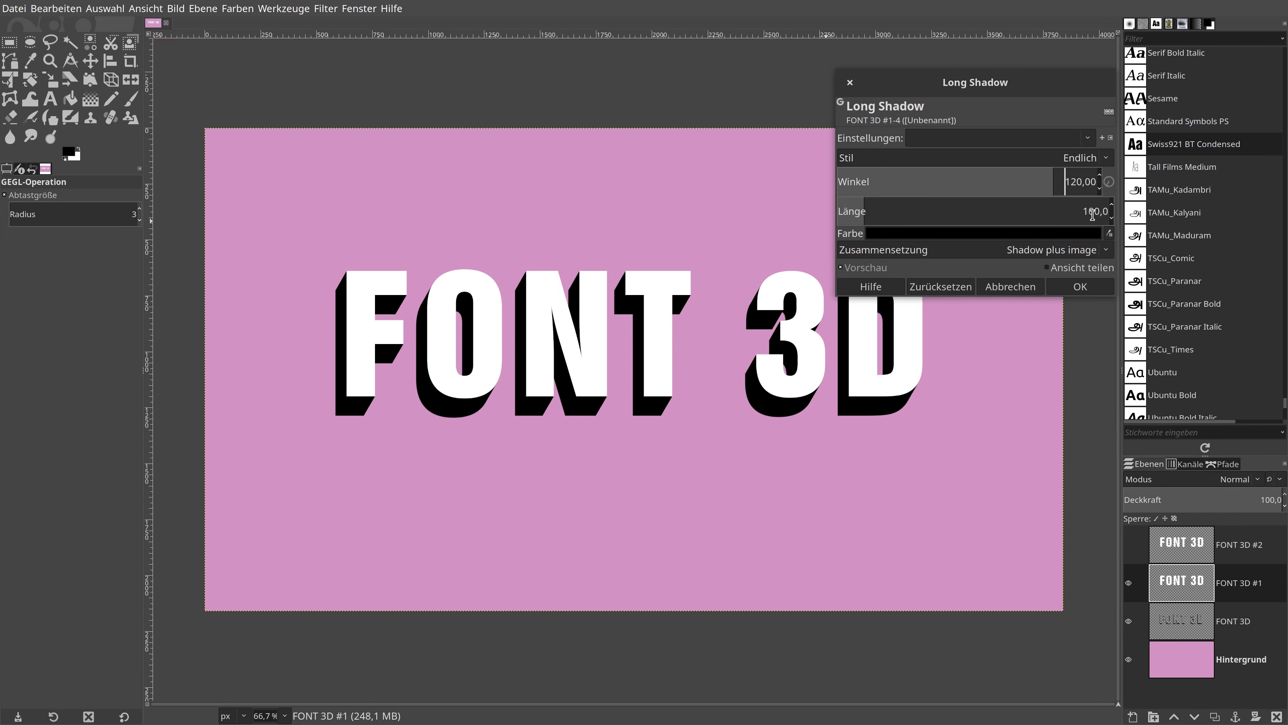
- Use 'Shadow minus image' compositing and Fading style, apply, and show FONT 3D #2
click(970, 249)
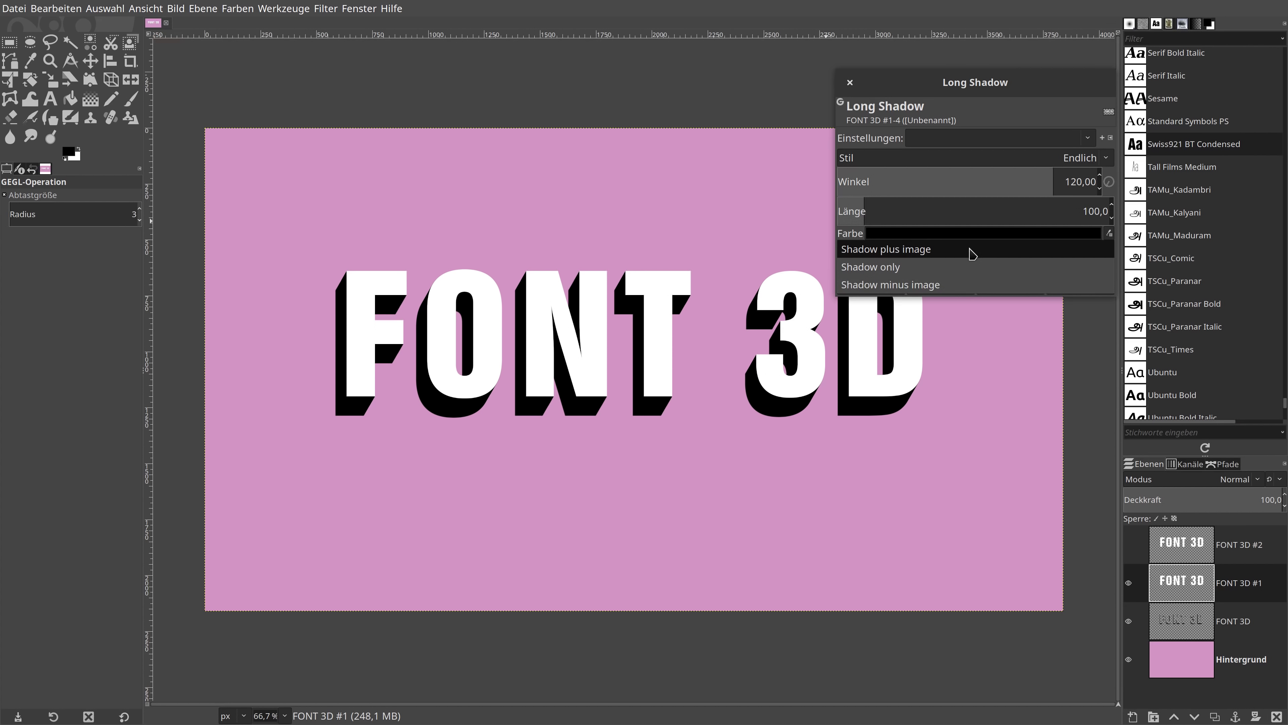
click(965, 285)
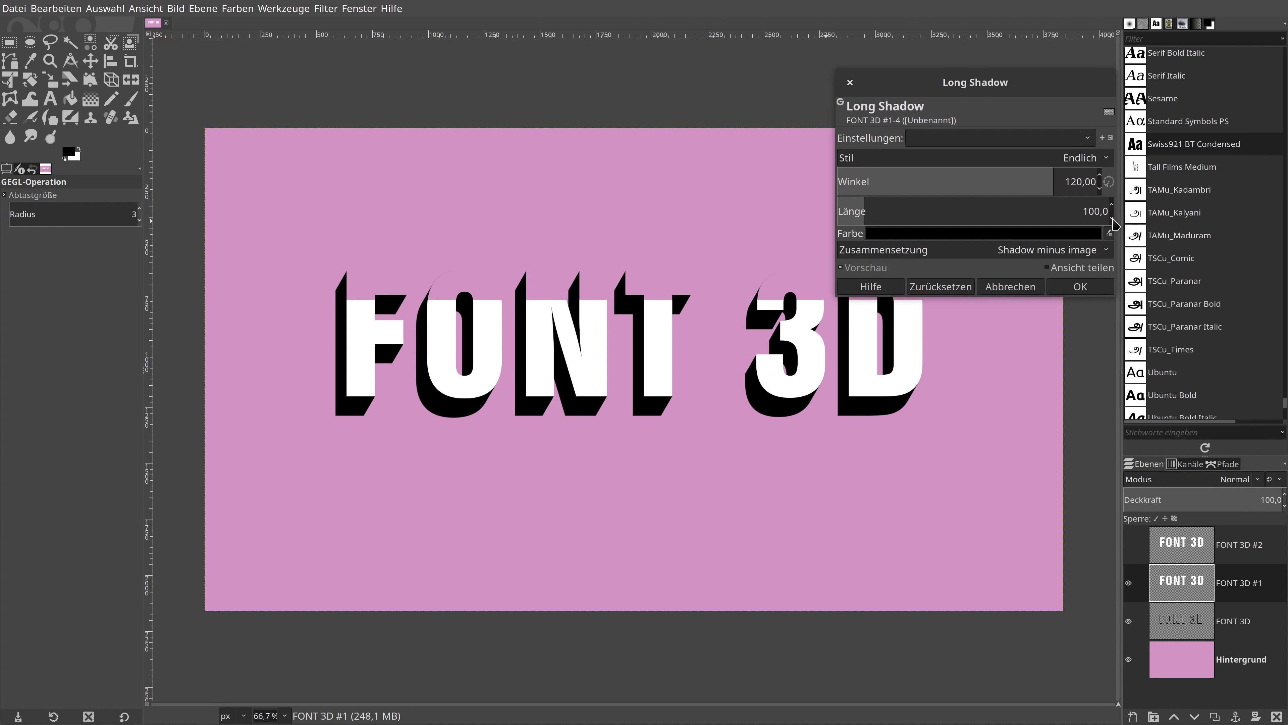
click(1001, 162)
click(992, 198)
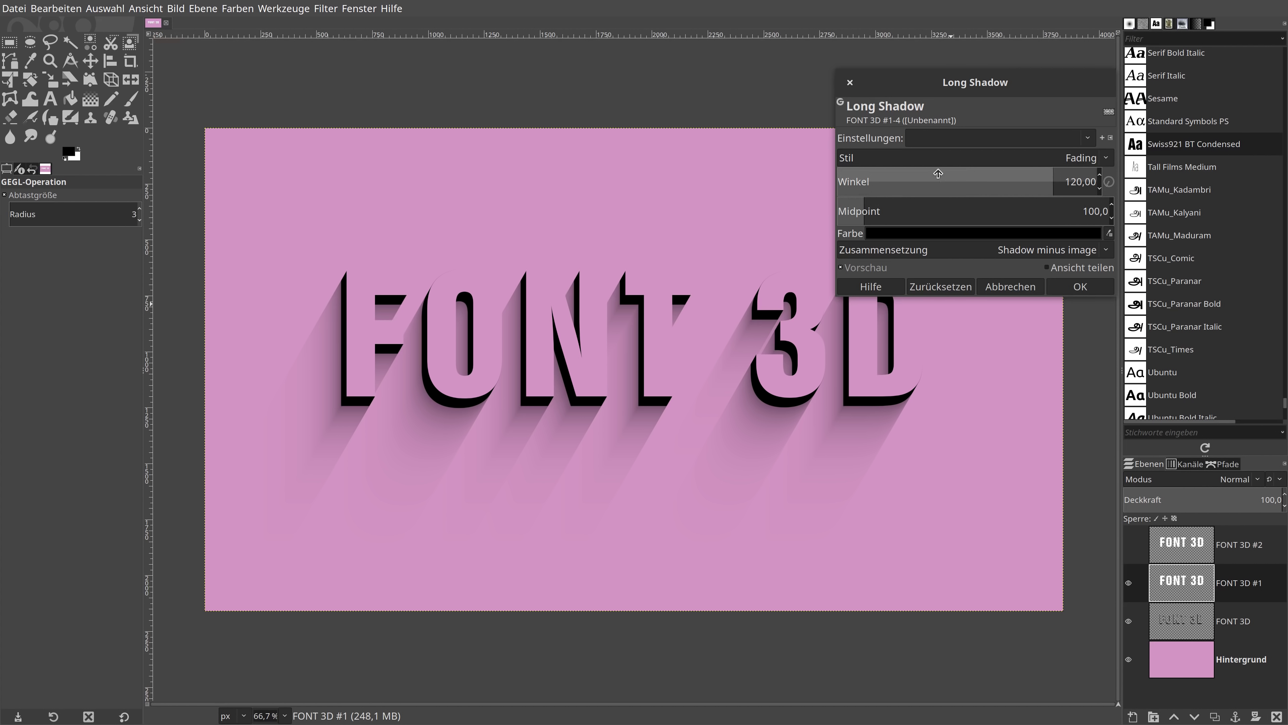
click(1083, 287)
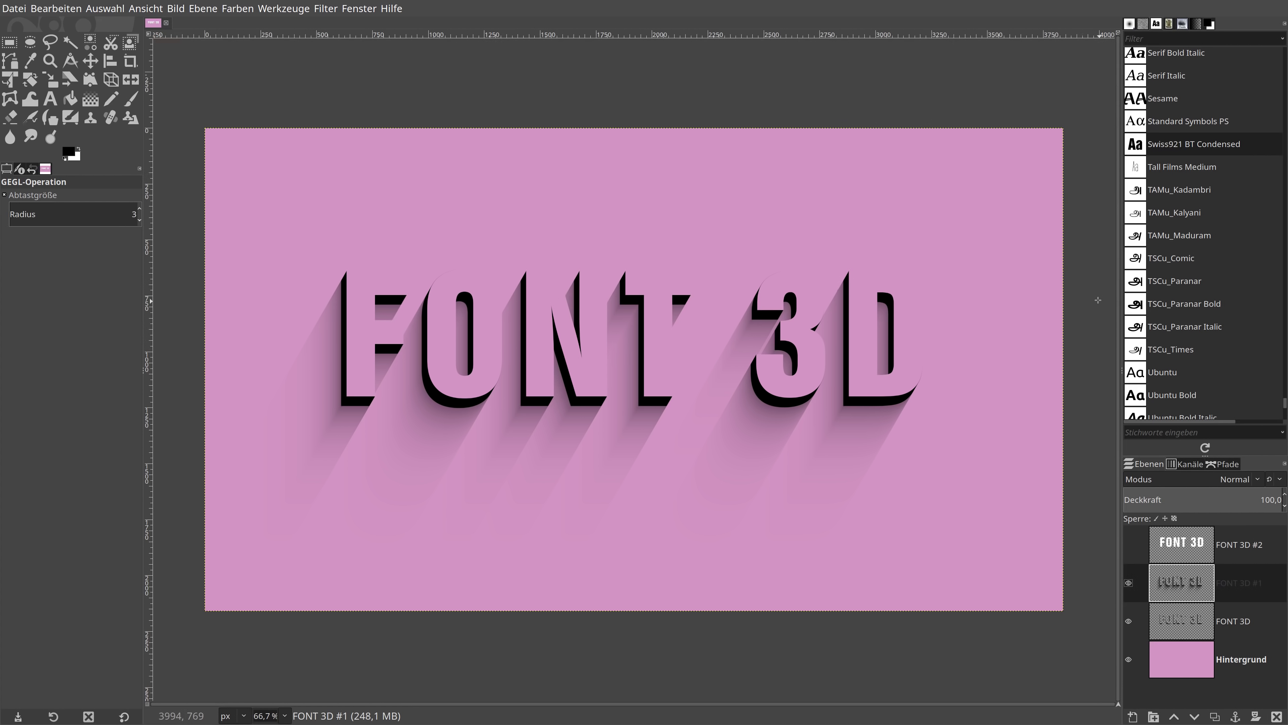
click(1128, 544)
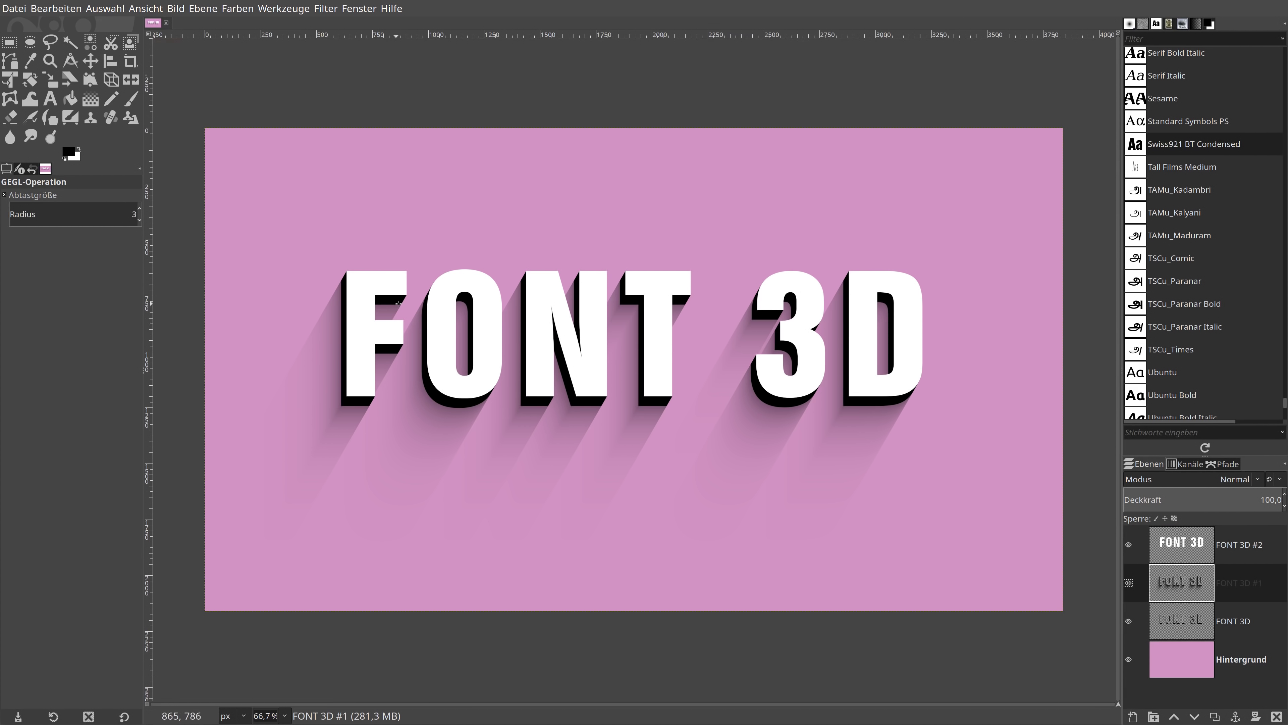
- Try several blend modes on FONT 3D #2, settling on LCh-Farbton (hue)
click(1189, 548)
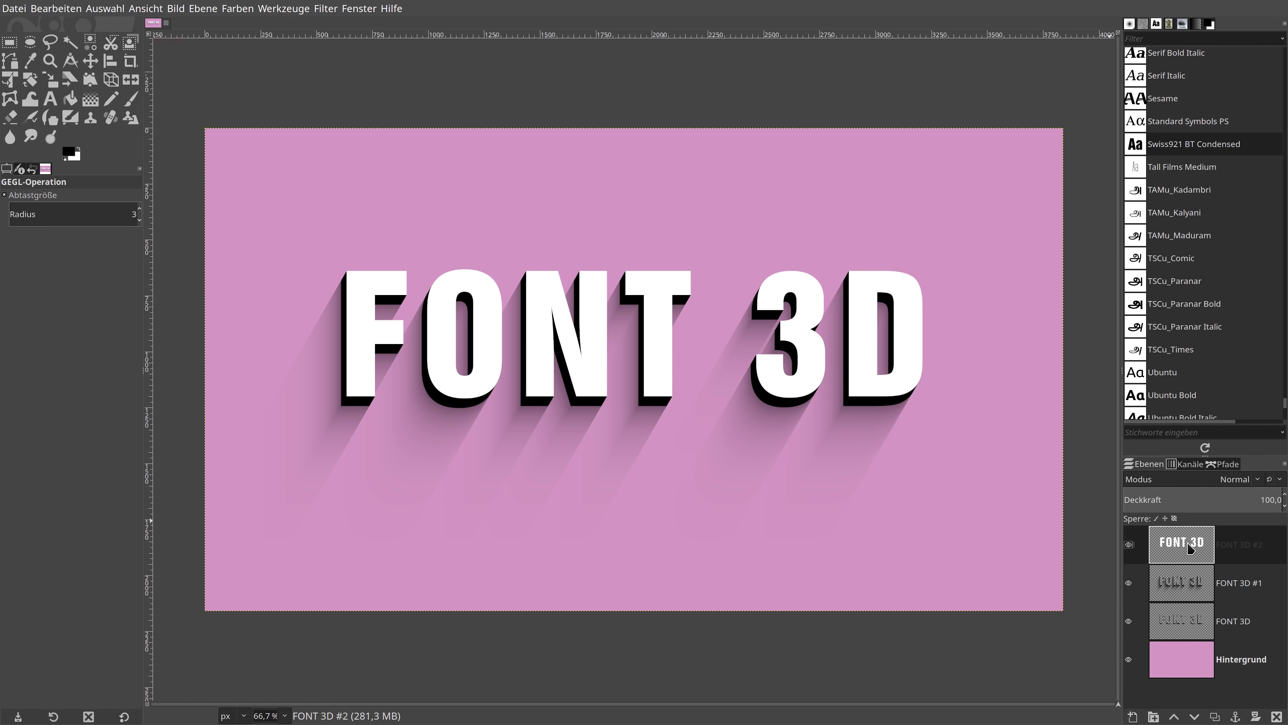
click(1249, 480)
scroll(1247, 482, down, 5)
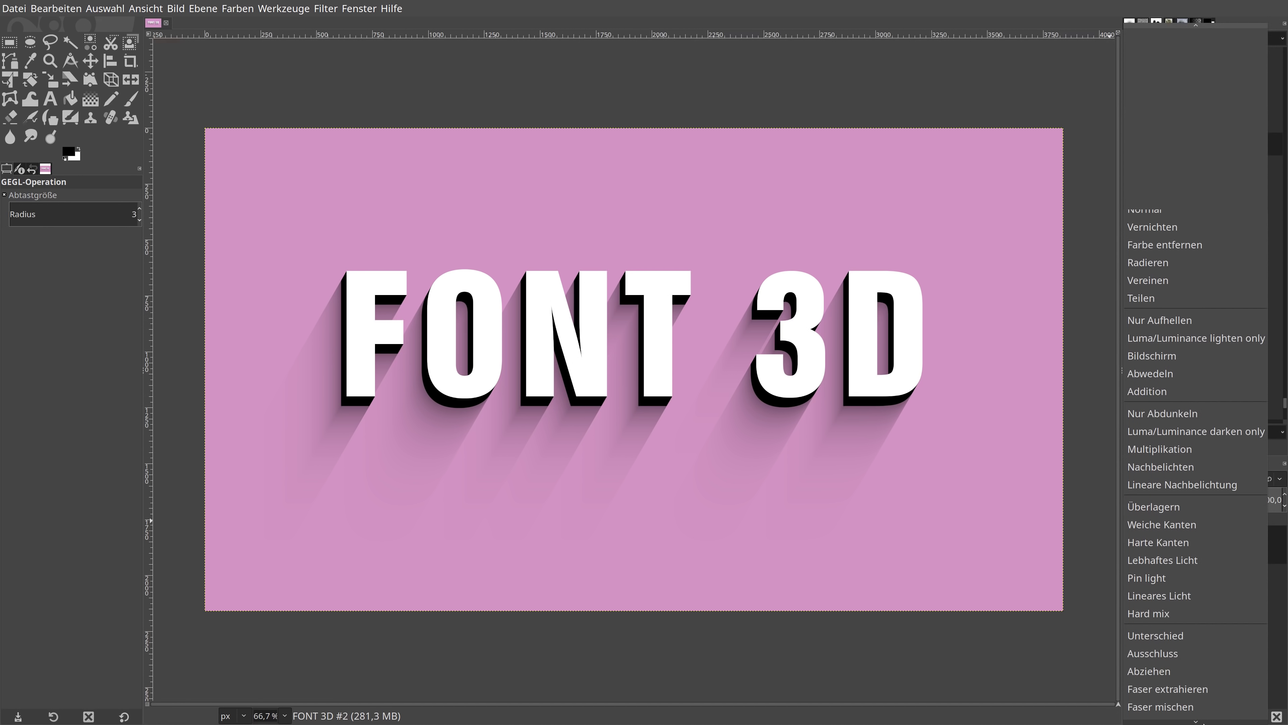
scroll(1187, 701, down, 3)
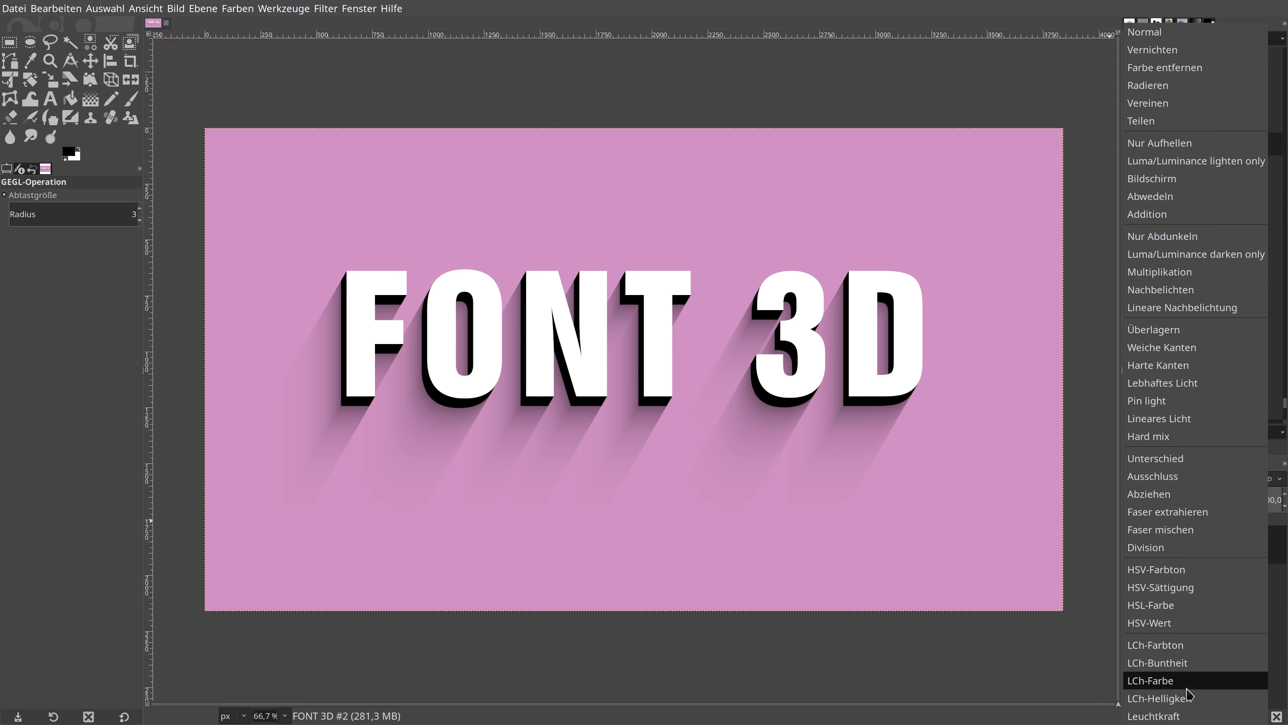
click(1185, 715)
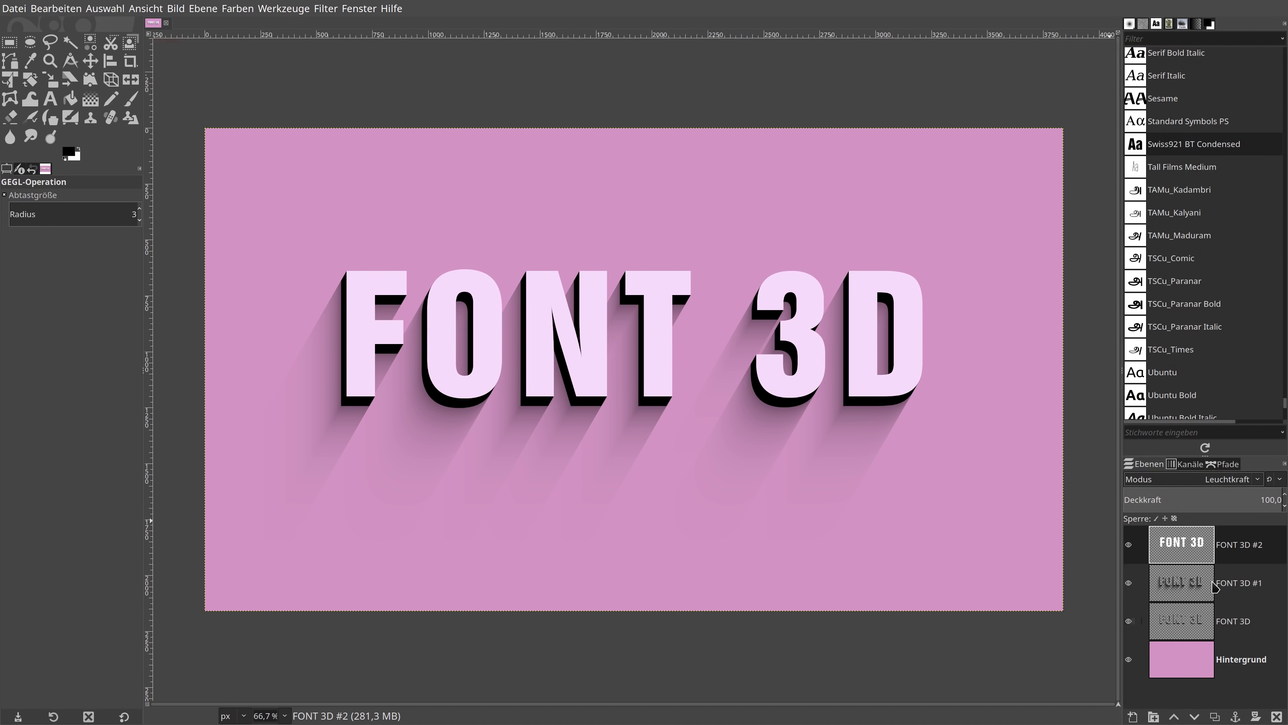
click(1221, 481)
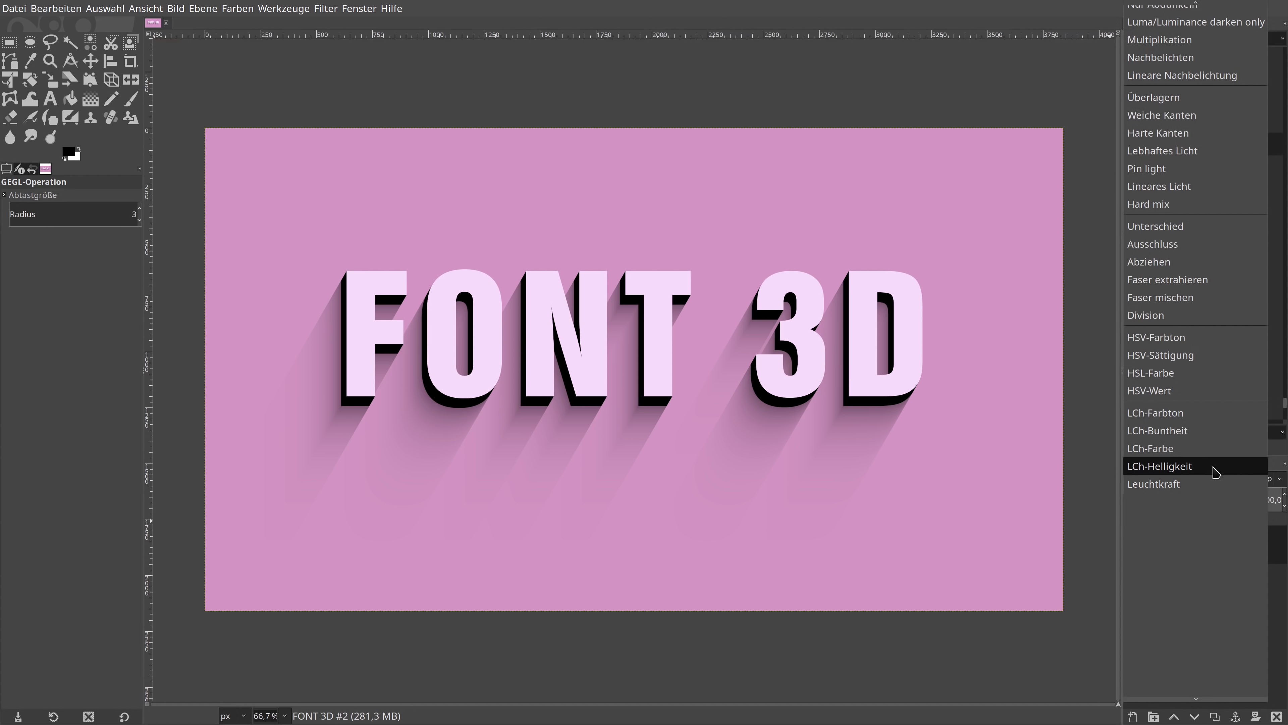
click(1214, 471)
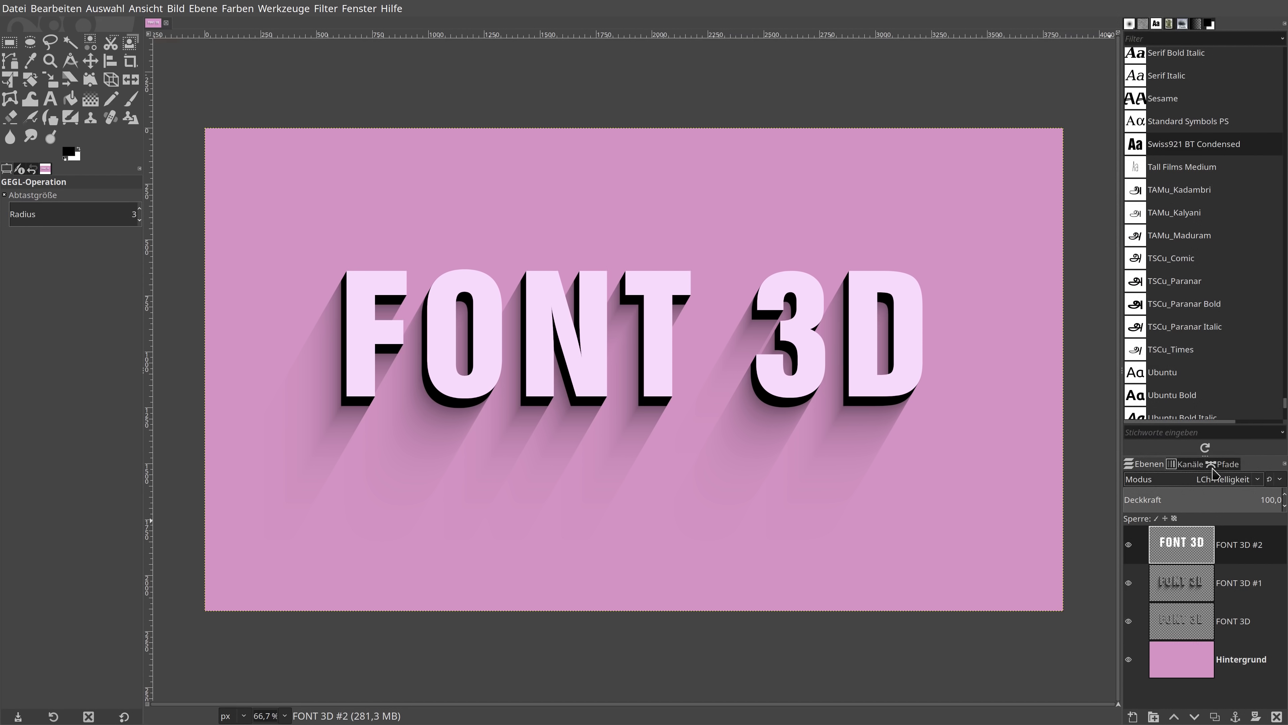
click(1211, 486)
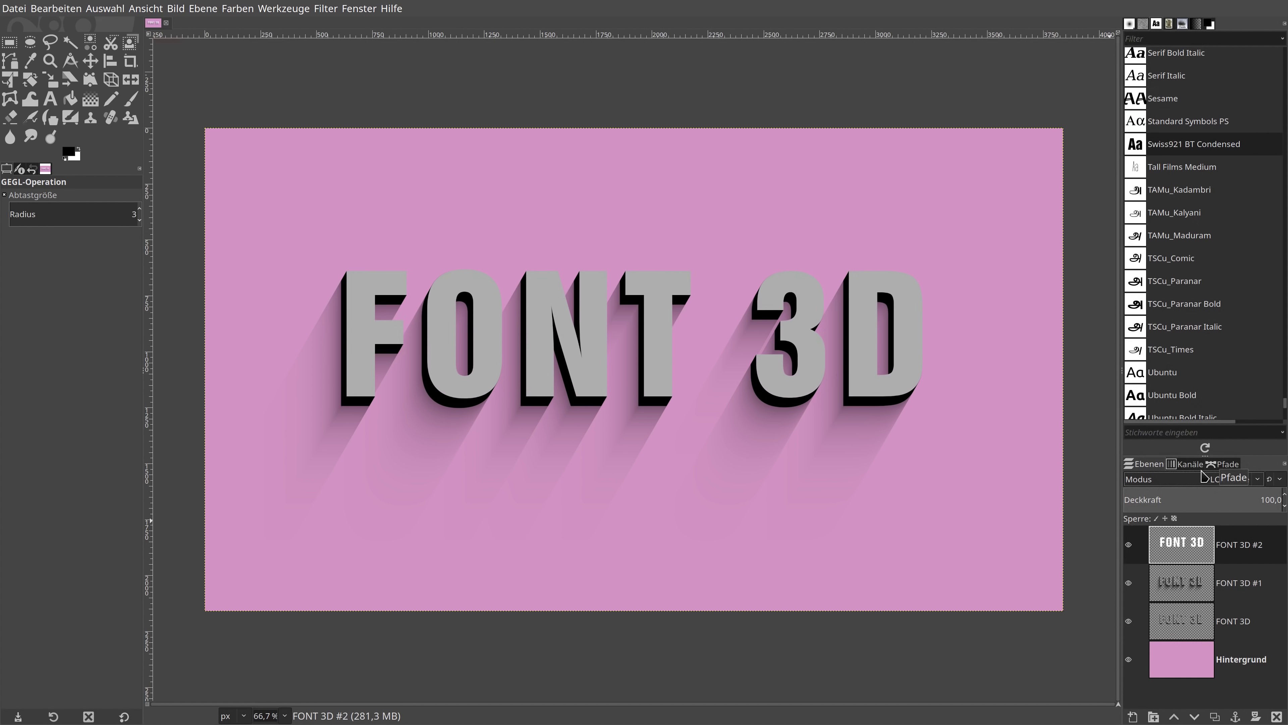
click(1204, 479)
click(1206, 467)
click(1206, 482)
- Toggle the three FONT 3D layers off and on to compare, then add a new empty layer
click(1129, 546)
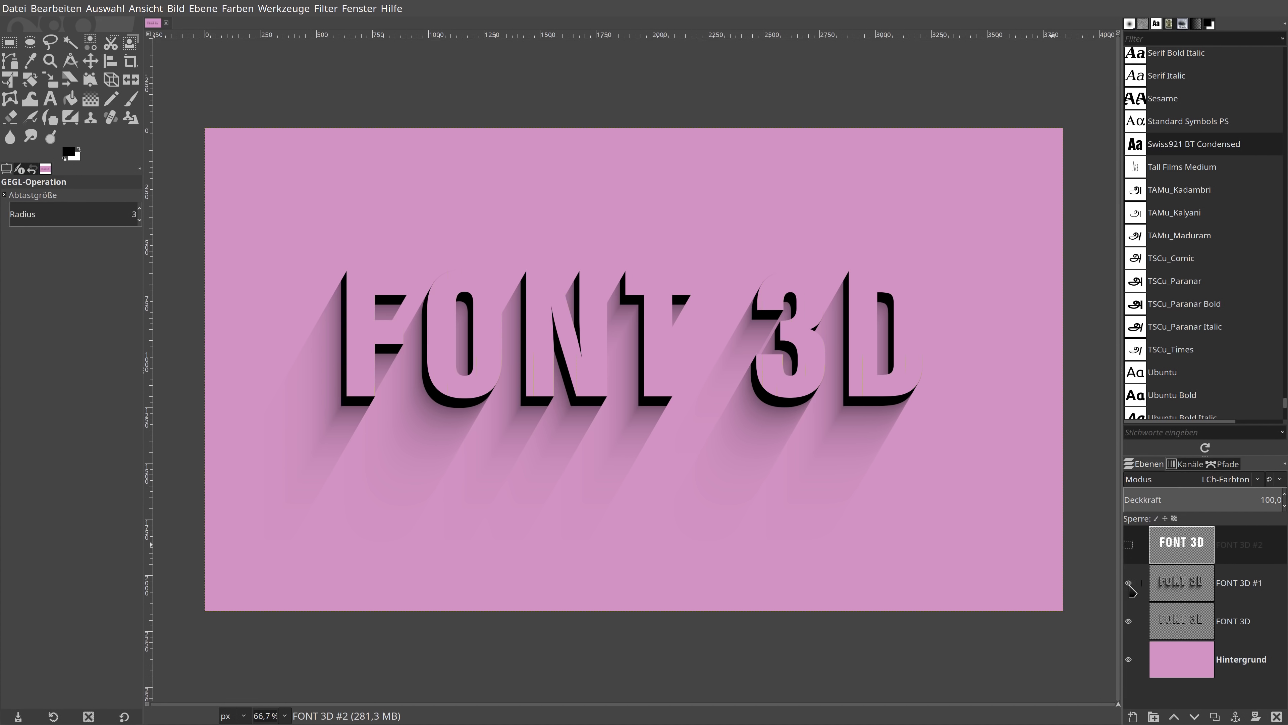
click(1128, 582)
click(1129, 621)
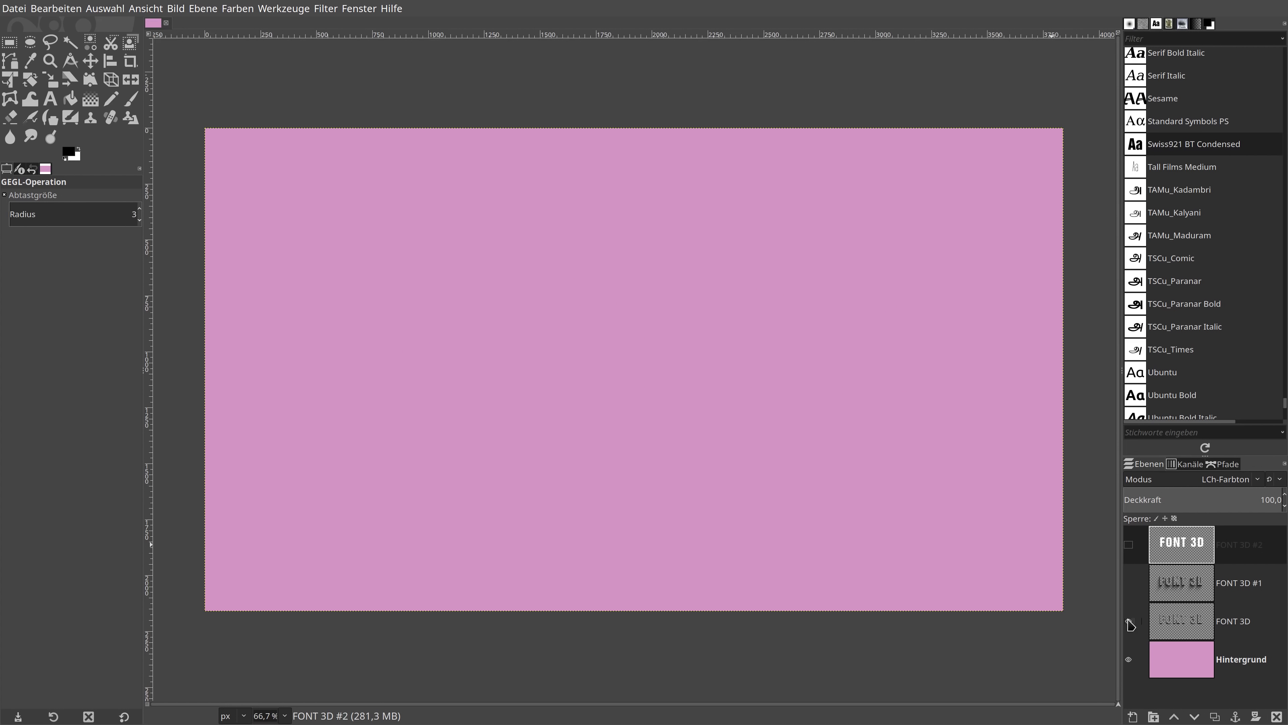
click(1129, 620)
click(1128, 582)
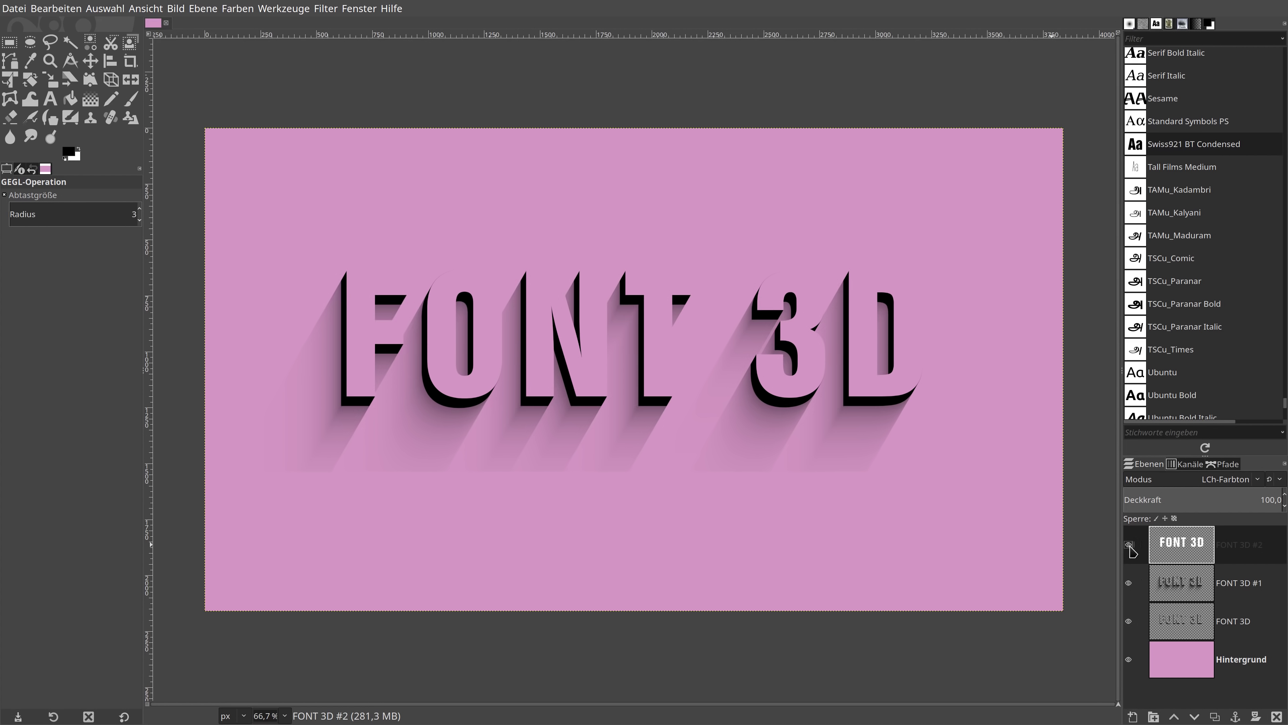
click(1129, 545)
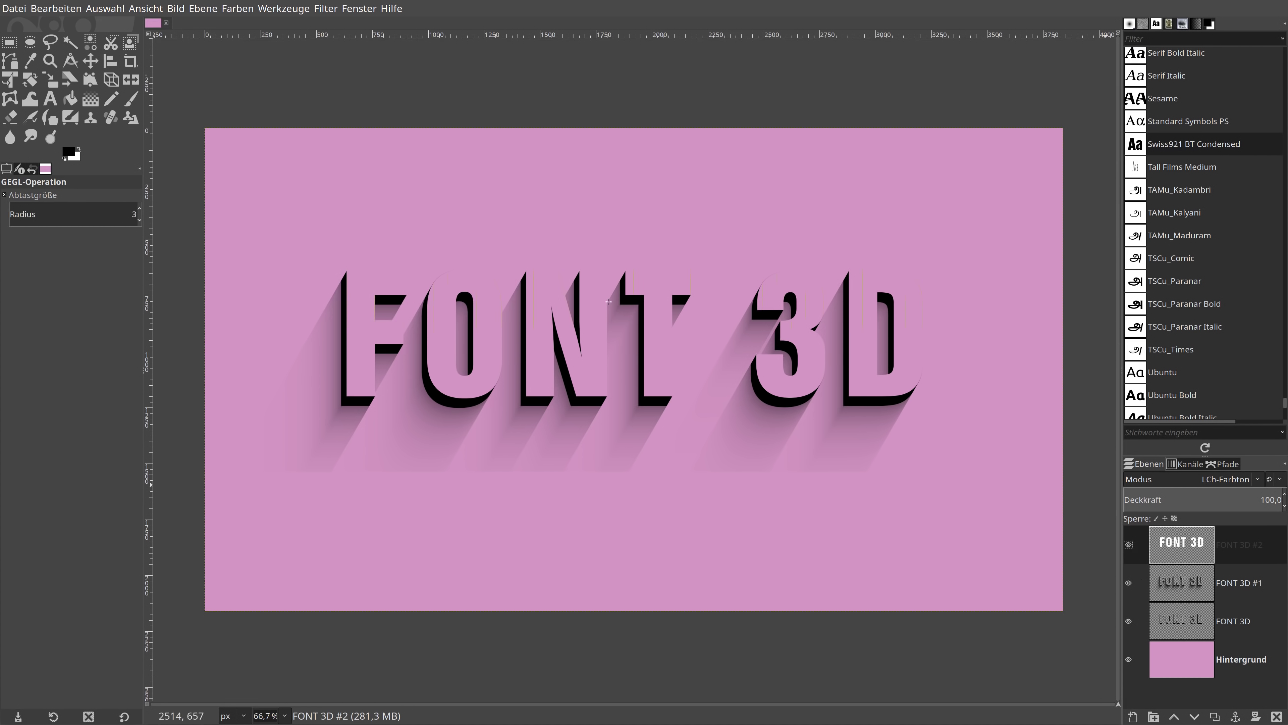
click(1132, 717)
- Add a new transparent layer, then open and close the Drop Shadow (Schlagschatten) filter
click(1255, 712)
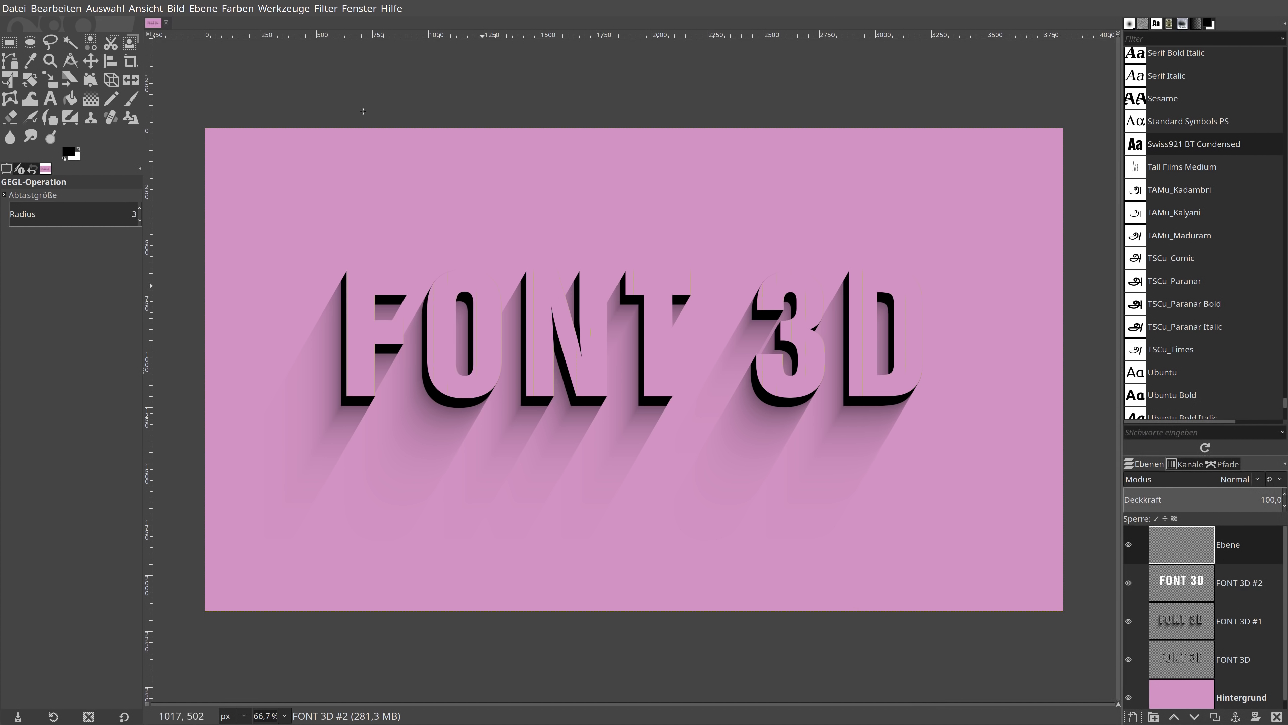
click(325, 9)
mouse_move(362, 144)
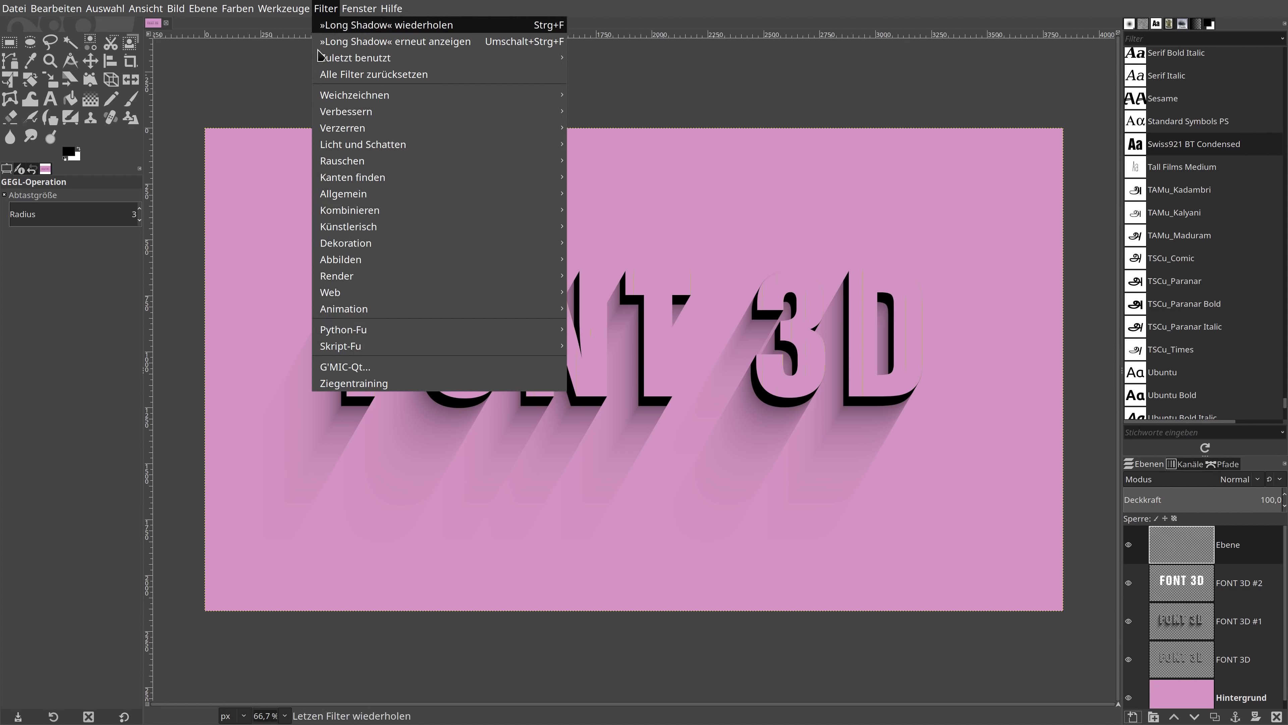
click(609, 230)
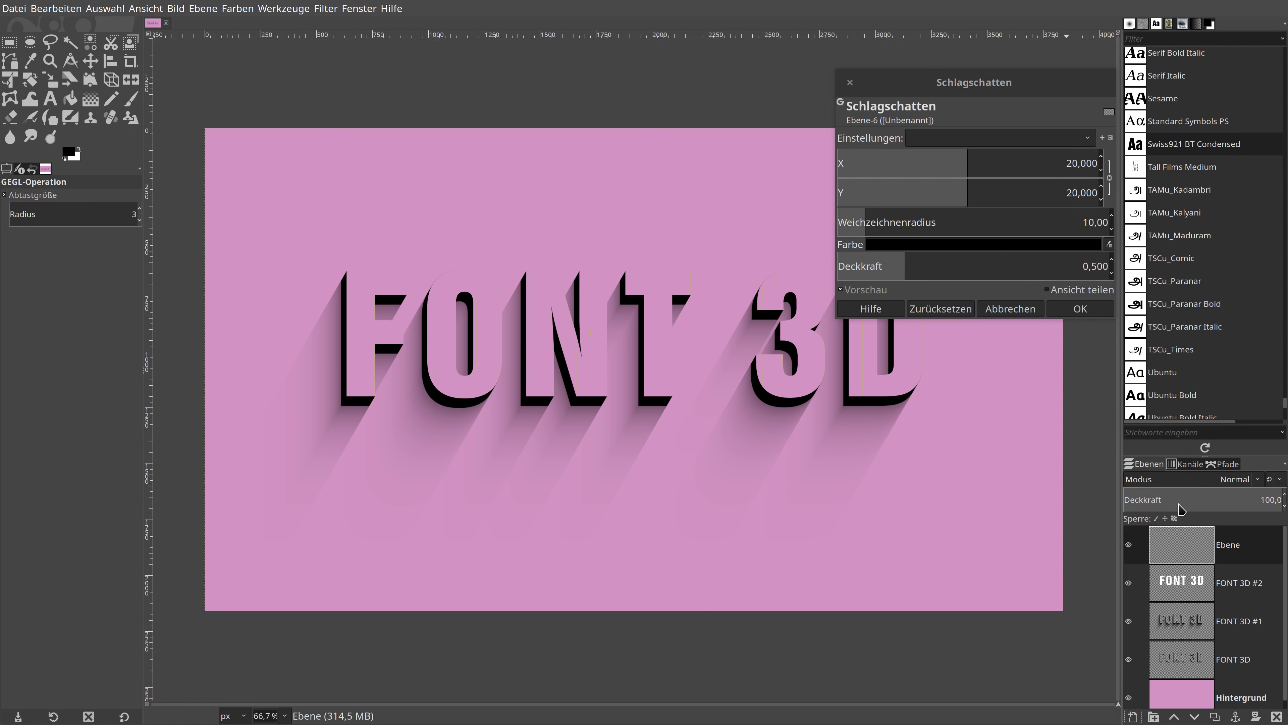
click(1026, 313)
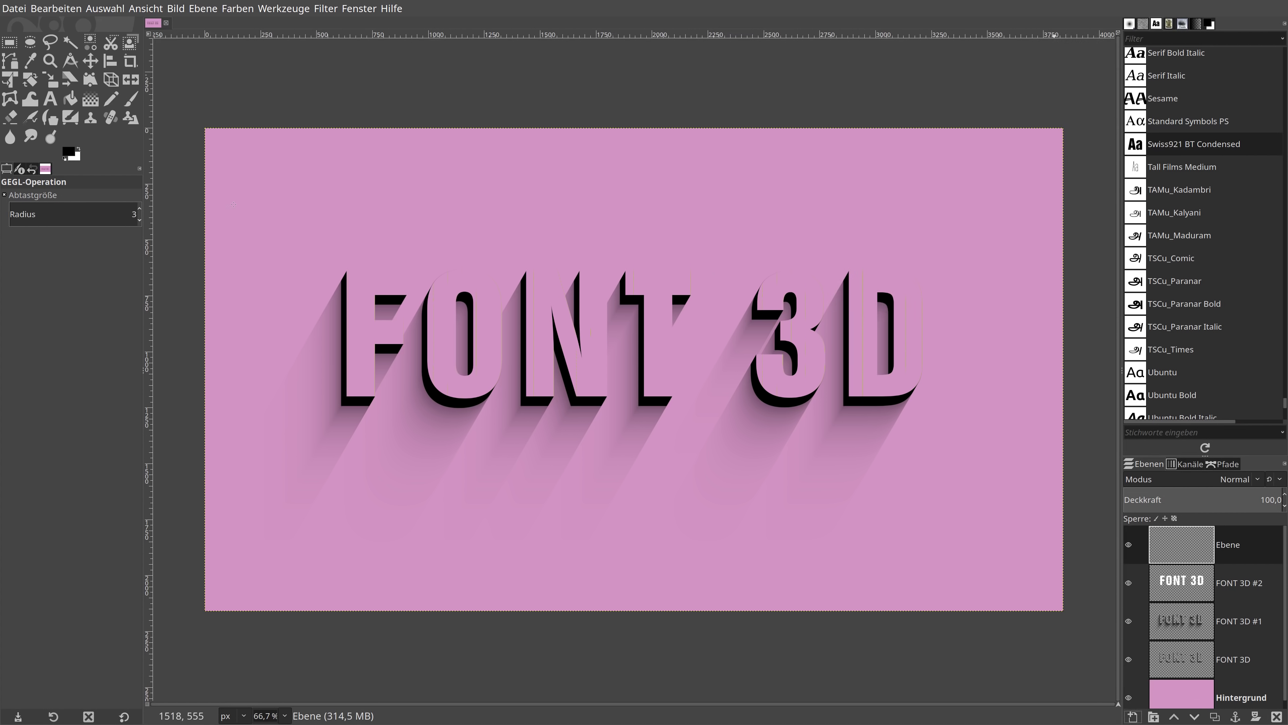
- Fill the new layer with mid grey and set its blend mode to Overlay
click(69, 151)
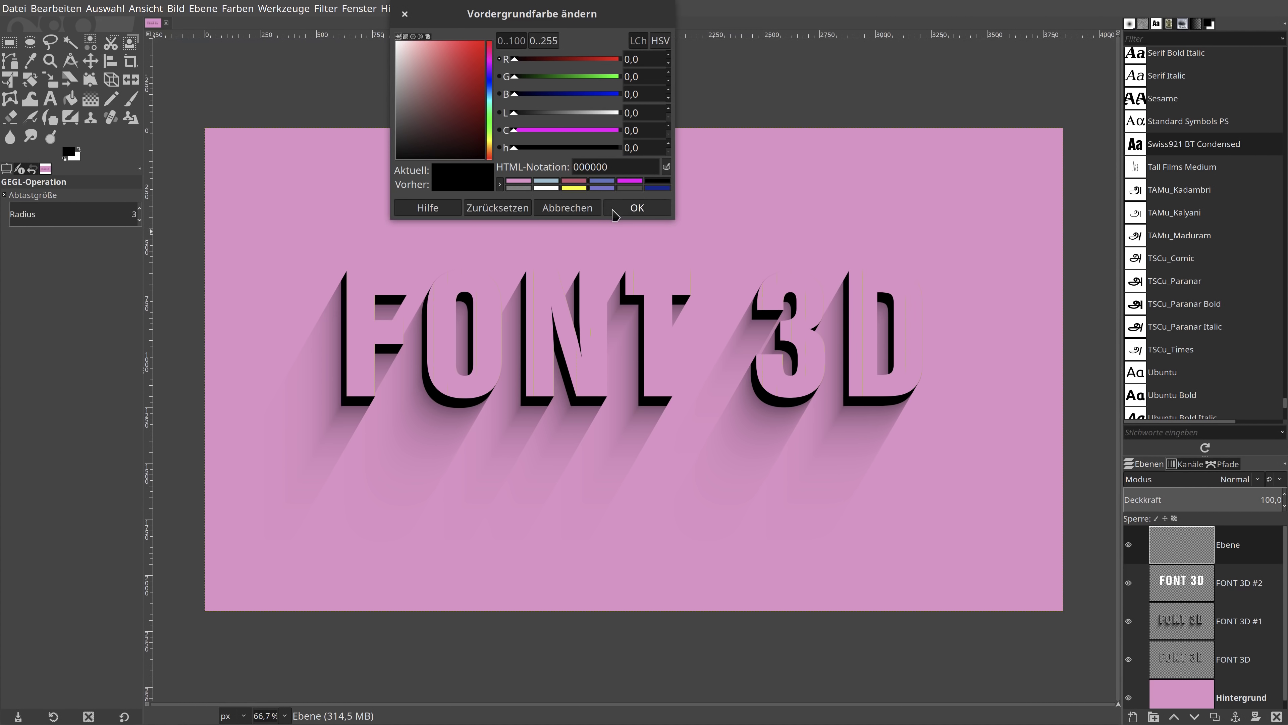
click(520, 189)
click(635, 207)
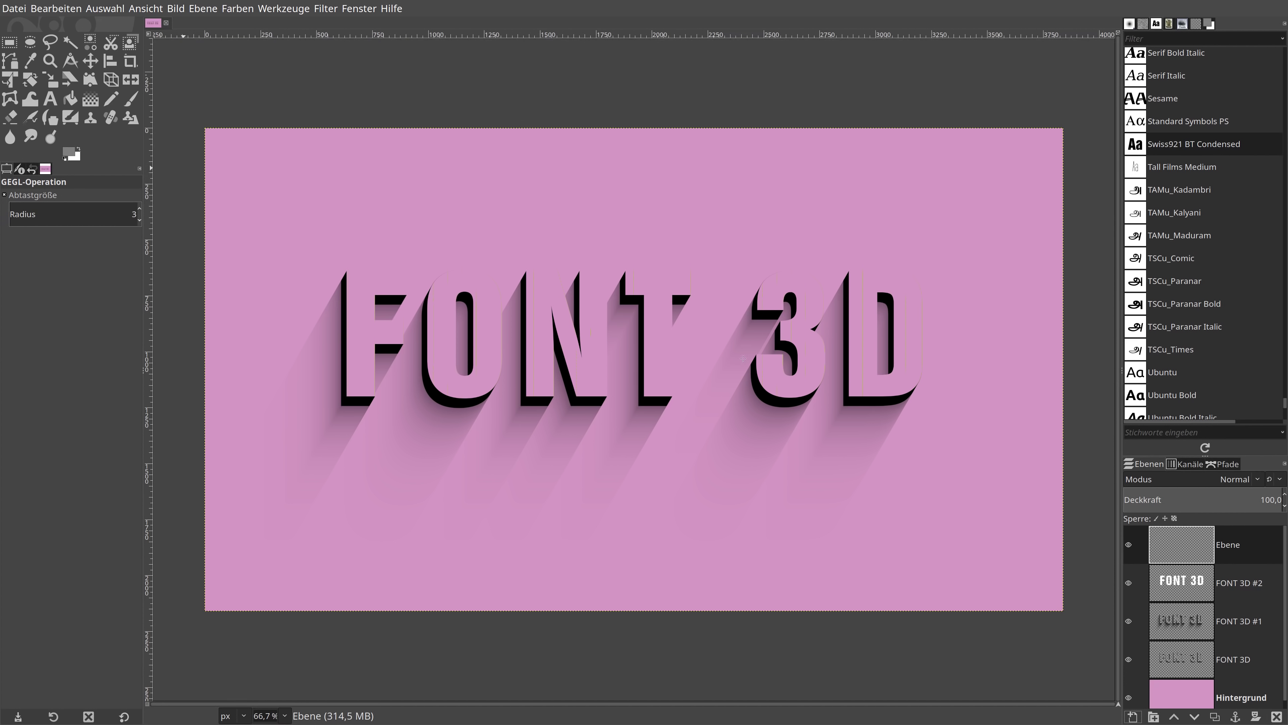
key(ctrl+comma)
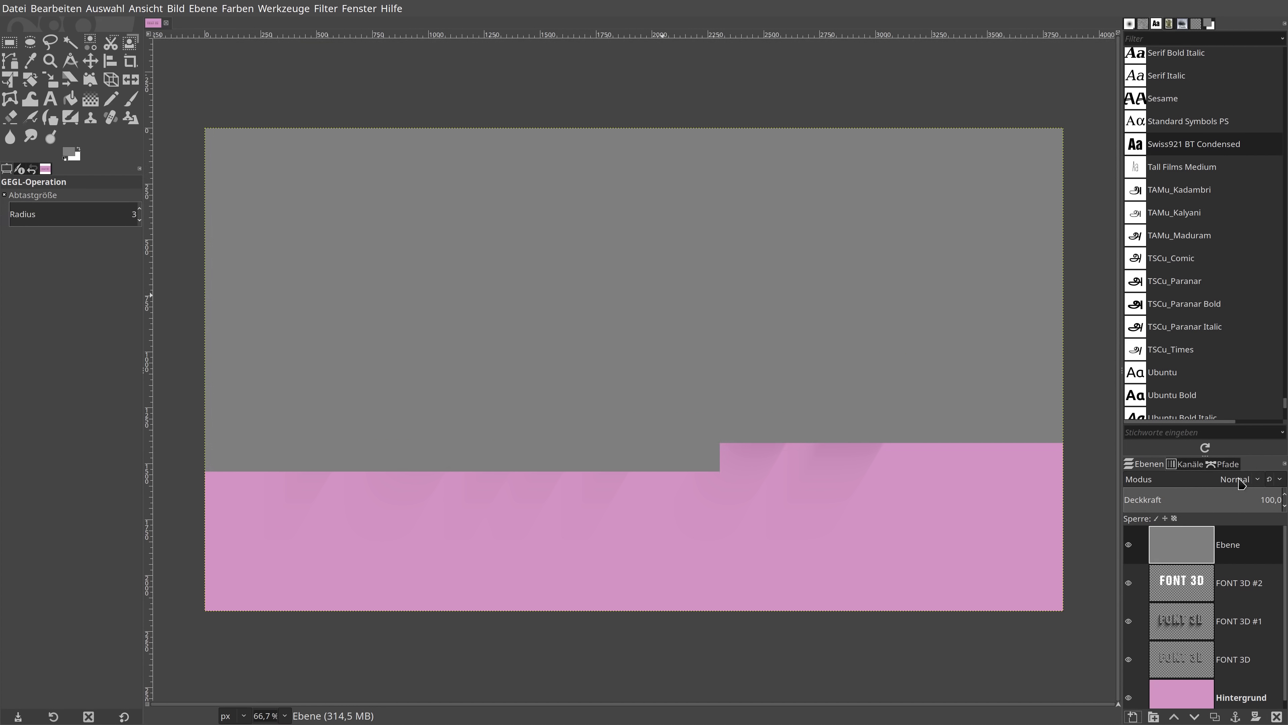
click(1237, 479)
scroll(1213, 622, down, 3)
scroll(1213, 622, down, 3)
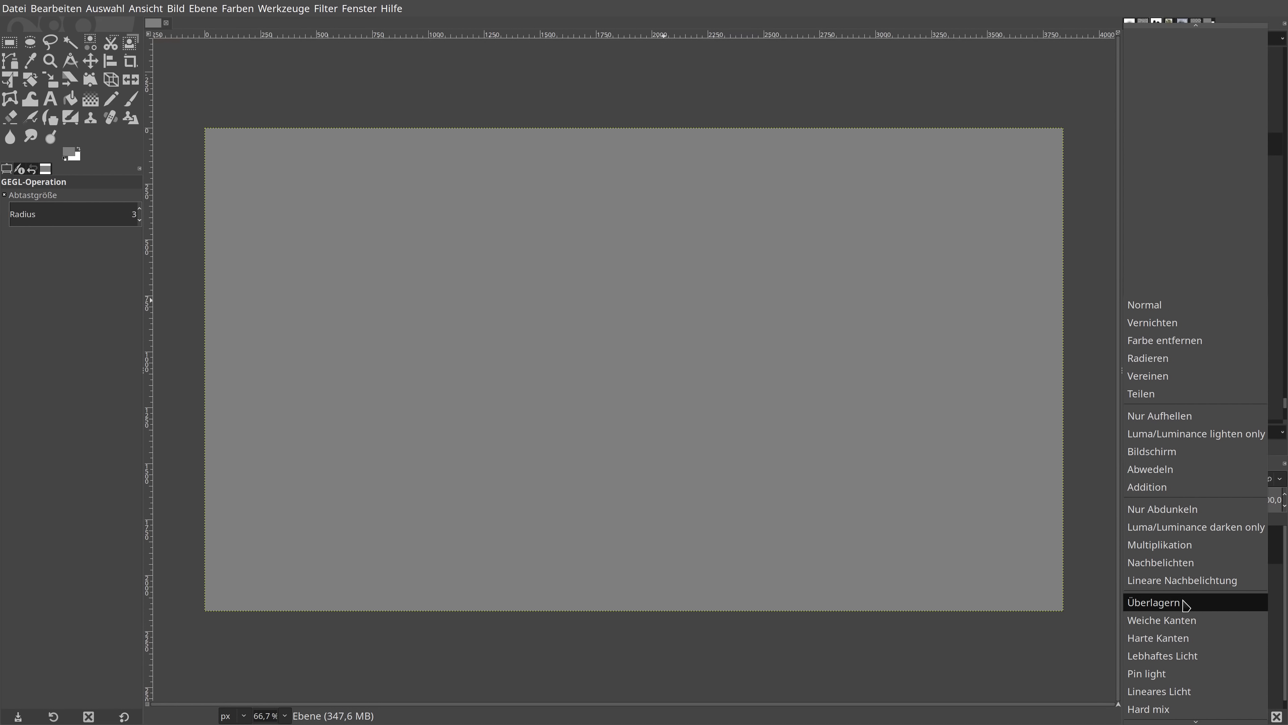
click(1166, 602)
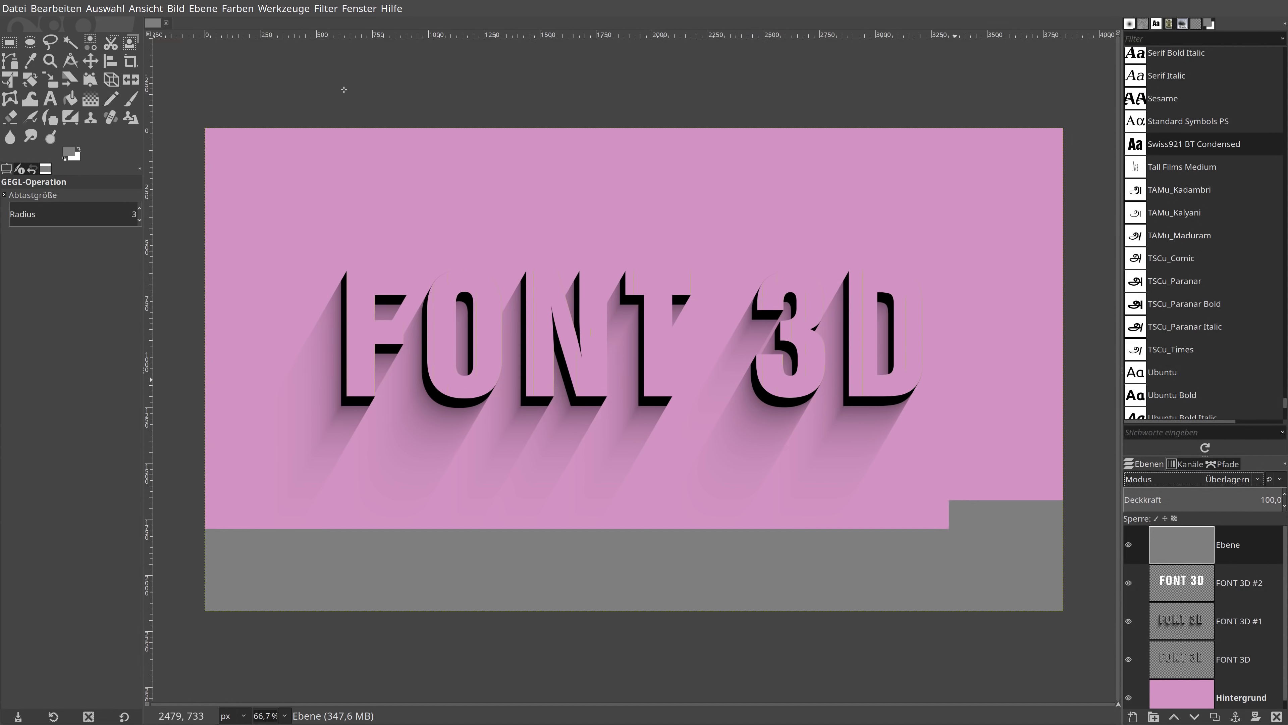
- Reopen the Drop Shadow (Schlagschatten) filter and cancel it without applying
click(325, 9)
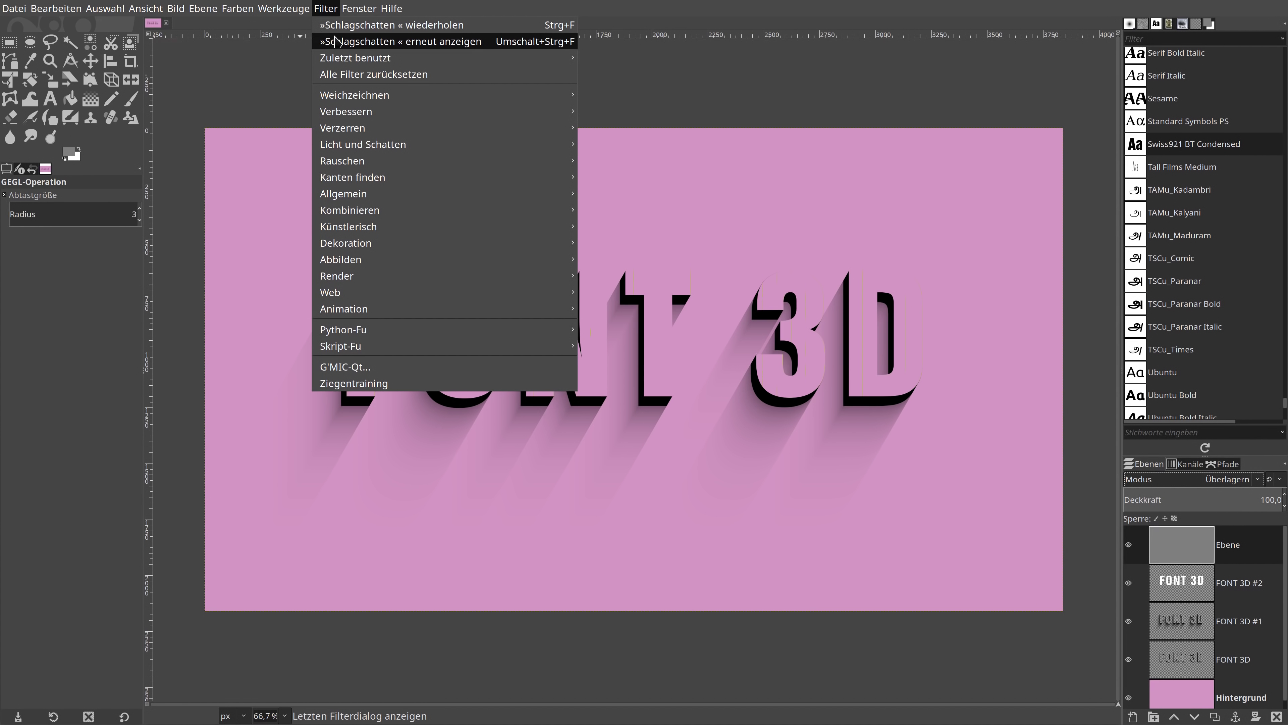
click(339, 41)
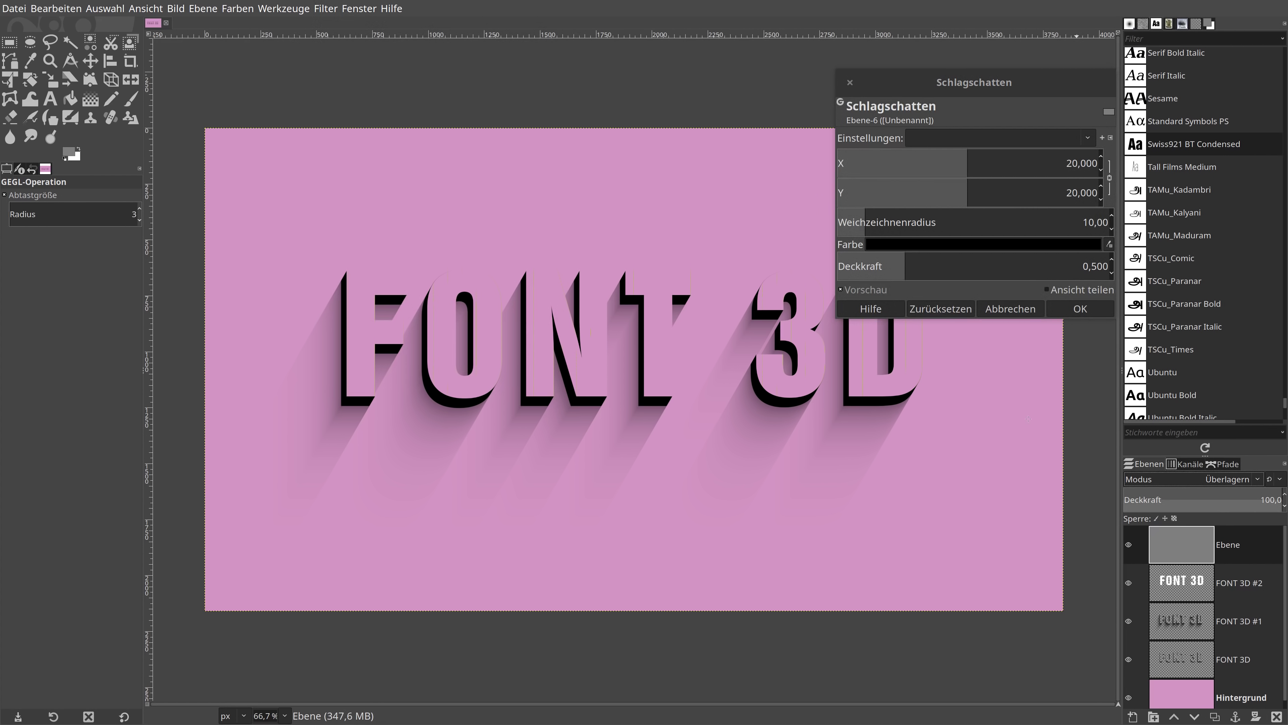
click(1024, 311)
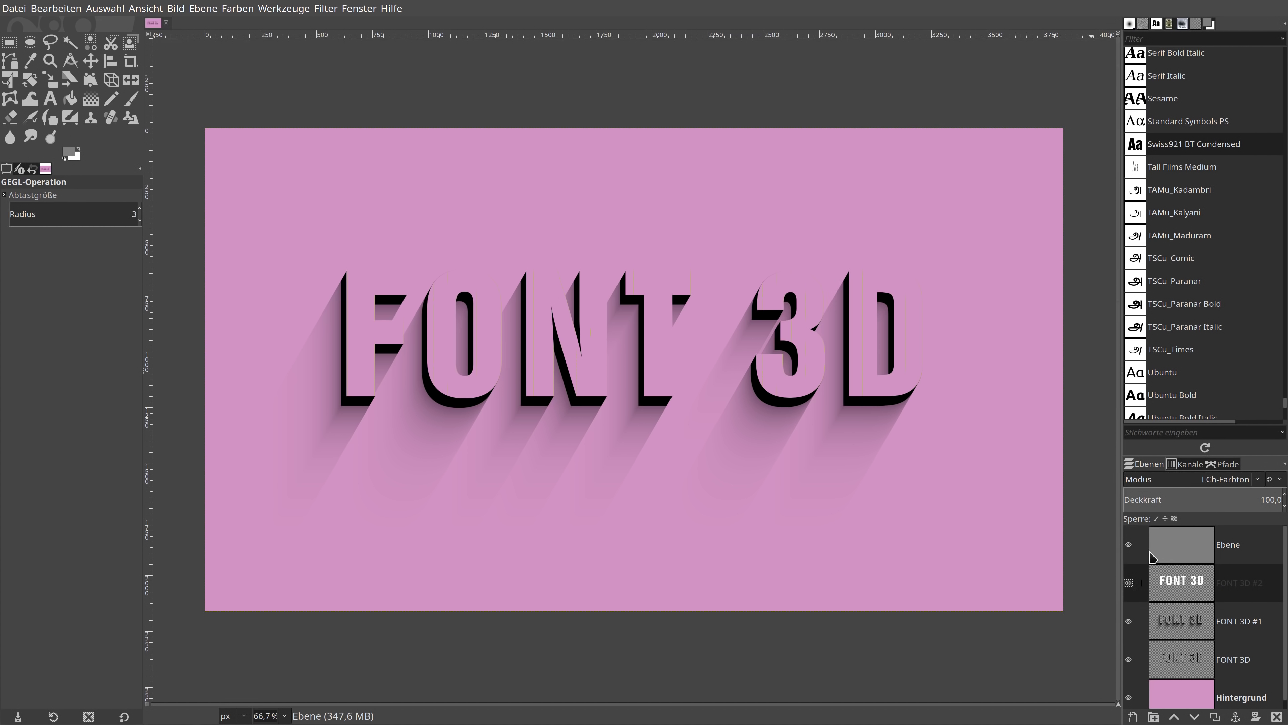
- Delete the grey Overlay layer and flatten the image with Bild zusammenfügen
right_click(1181, 556)
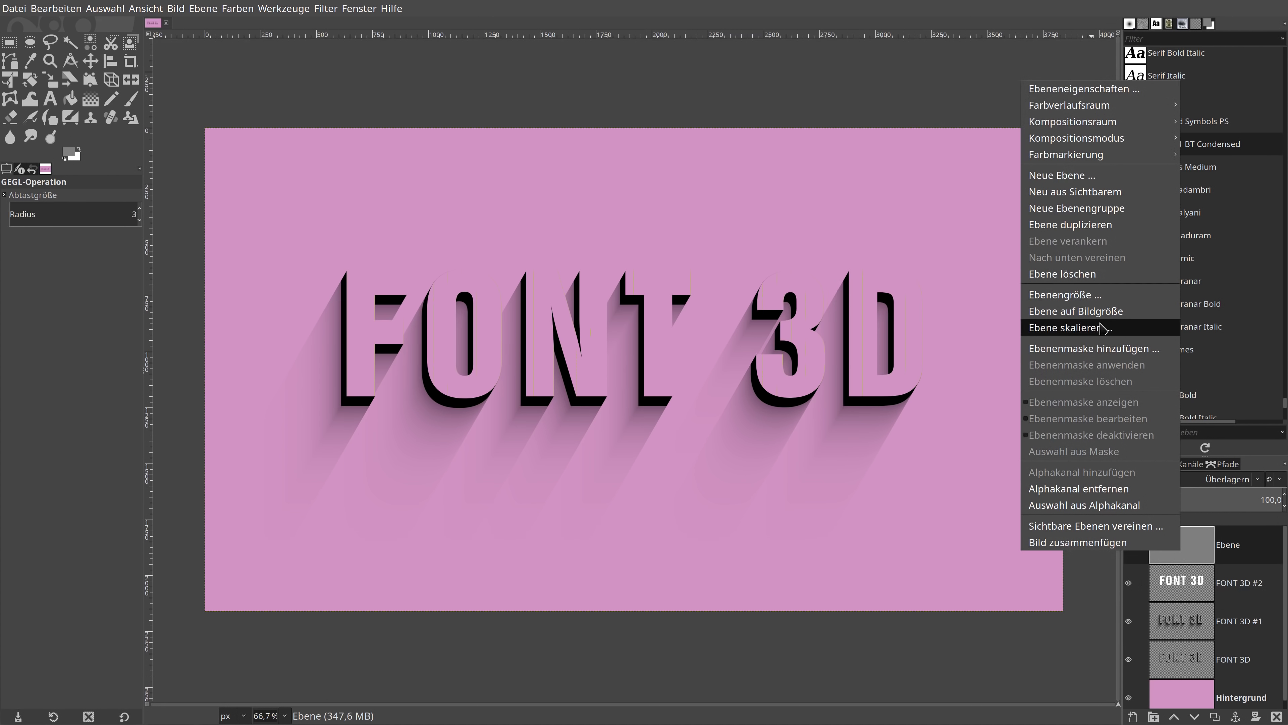
click(1055, 277)
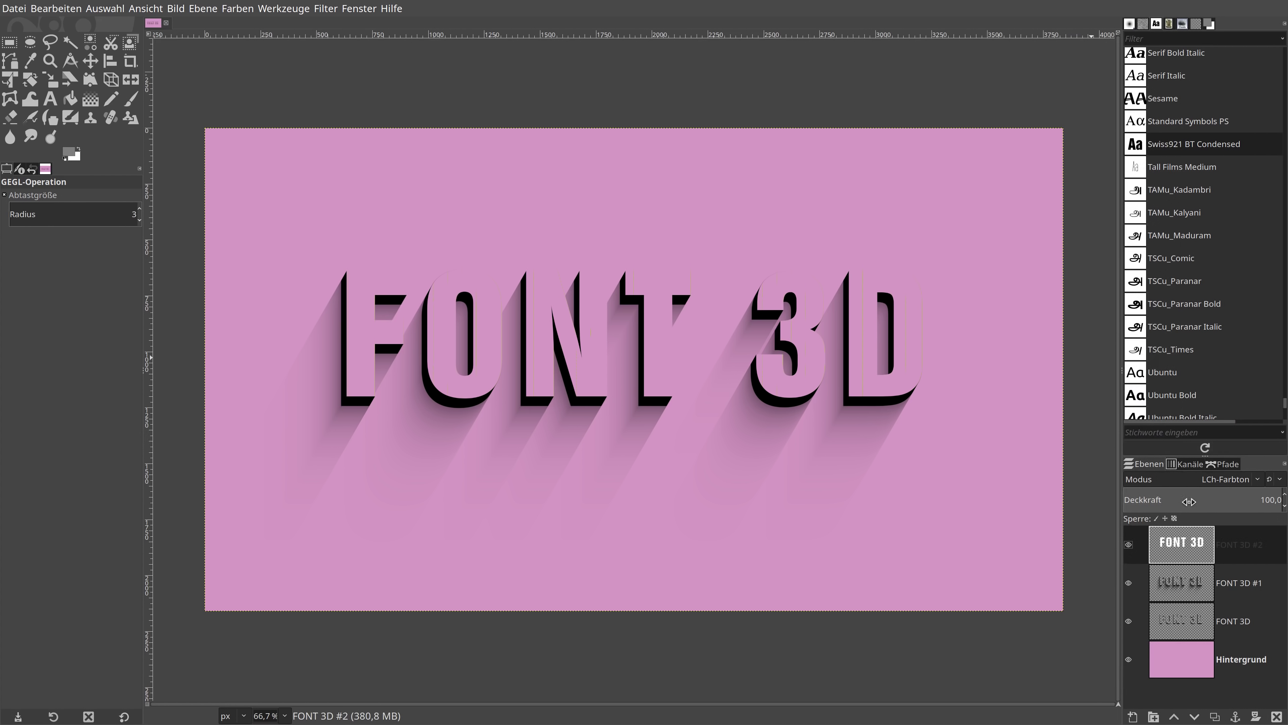
right_click(1191, 551)
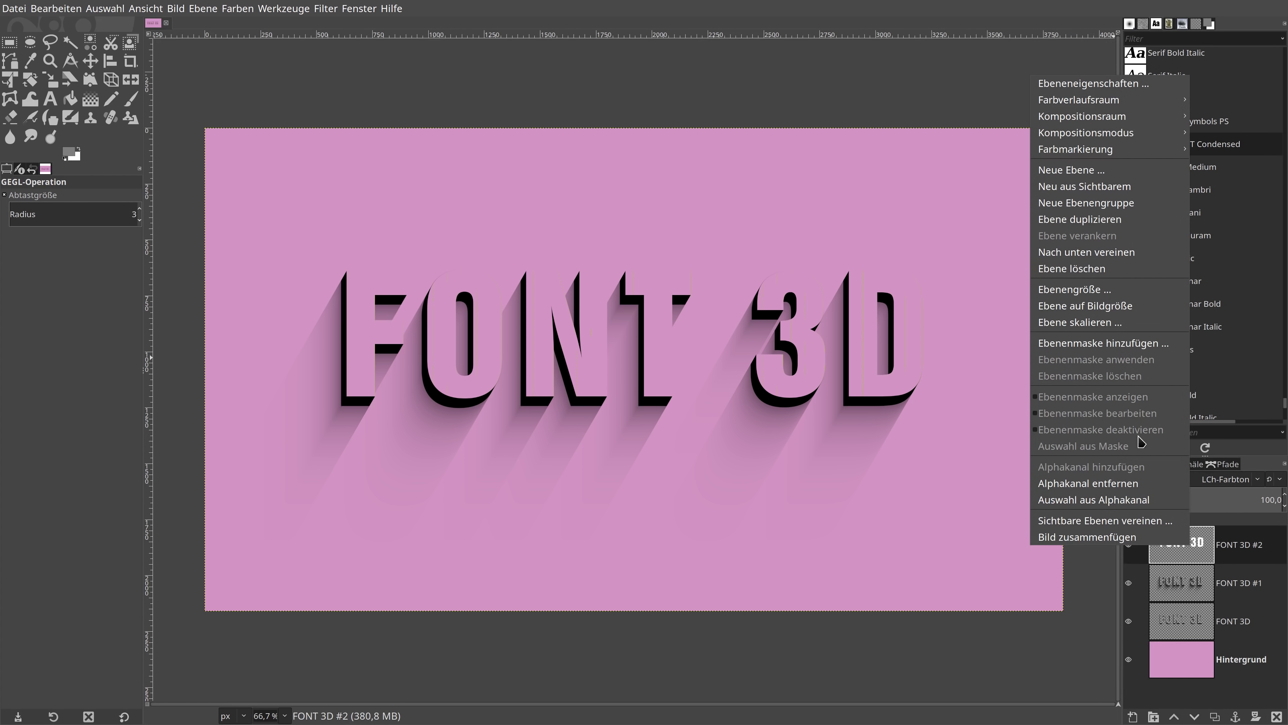
click(1117, 538)
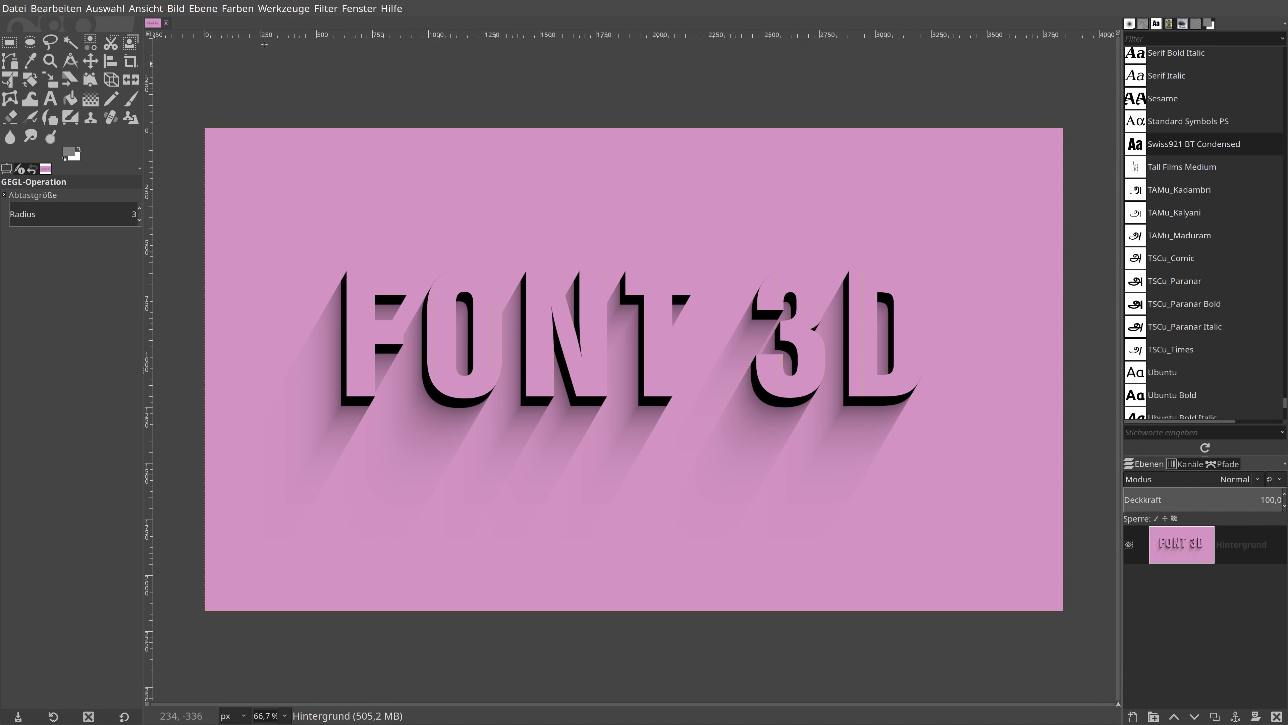
- Apply a Vignette with radius 1,800, toggling the preview to compare before confirming
click(323, 10)
mouse_move(362, 144)
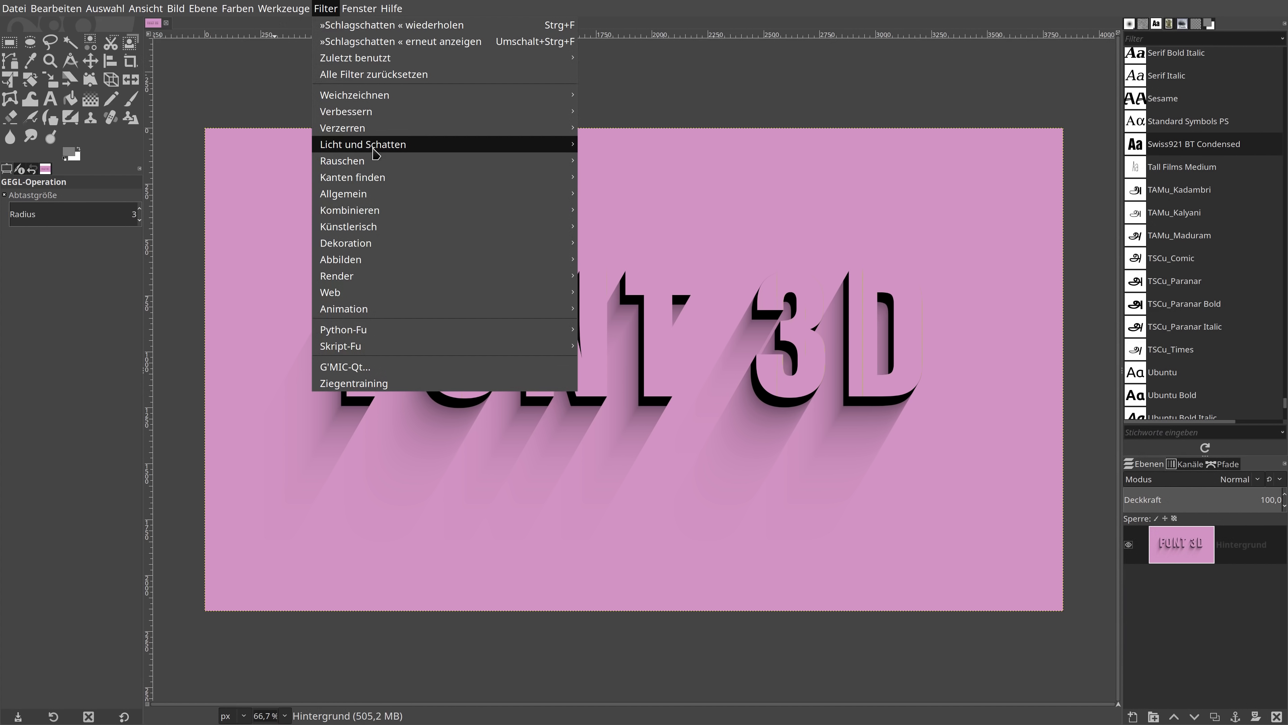
click(624, 265)
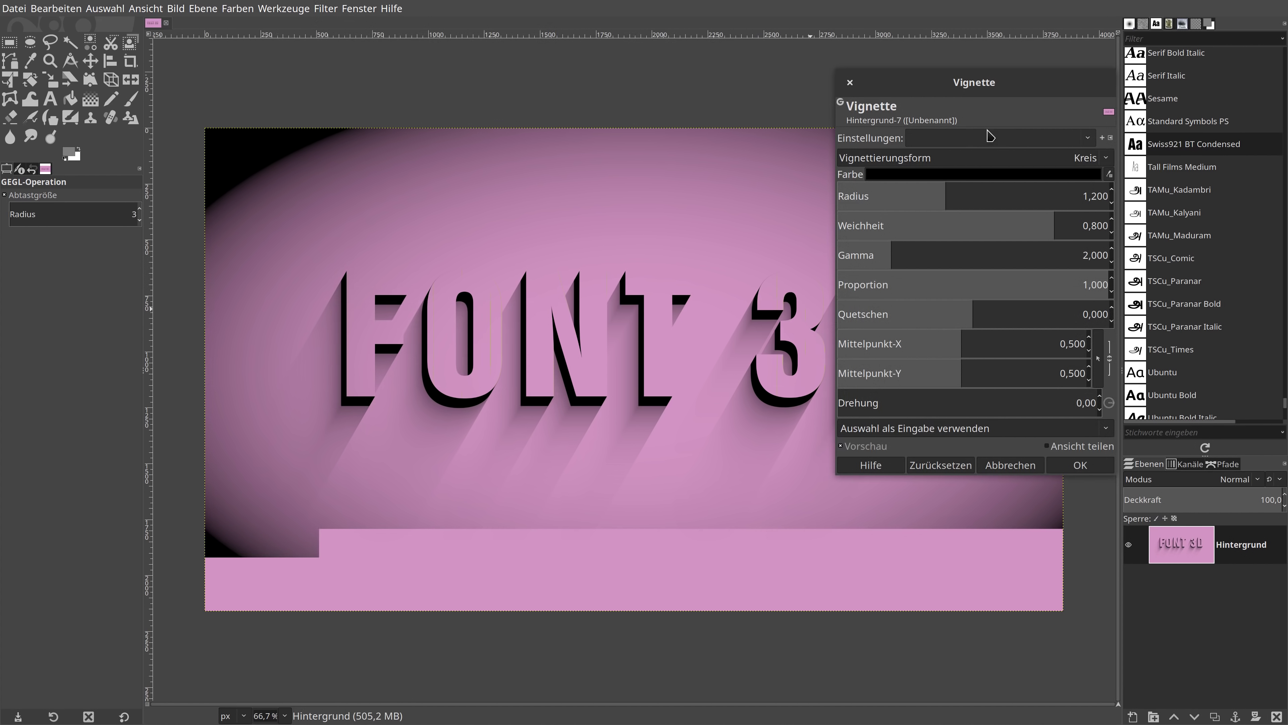
drag(976, 95, 1107, 98)
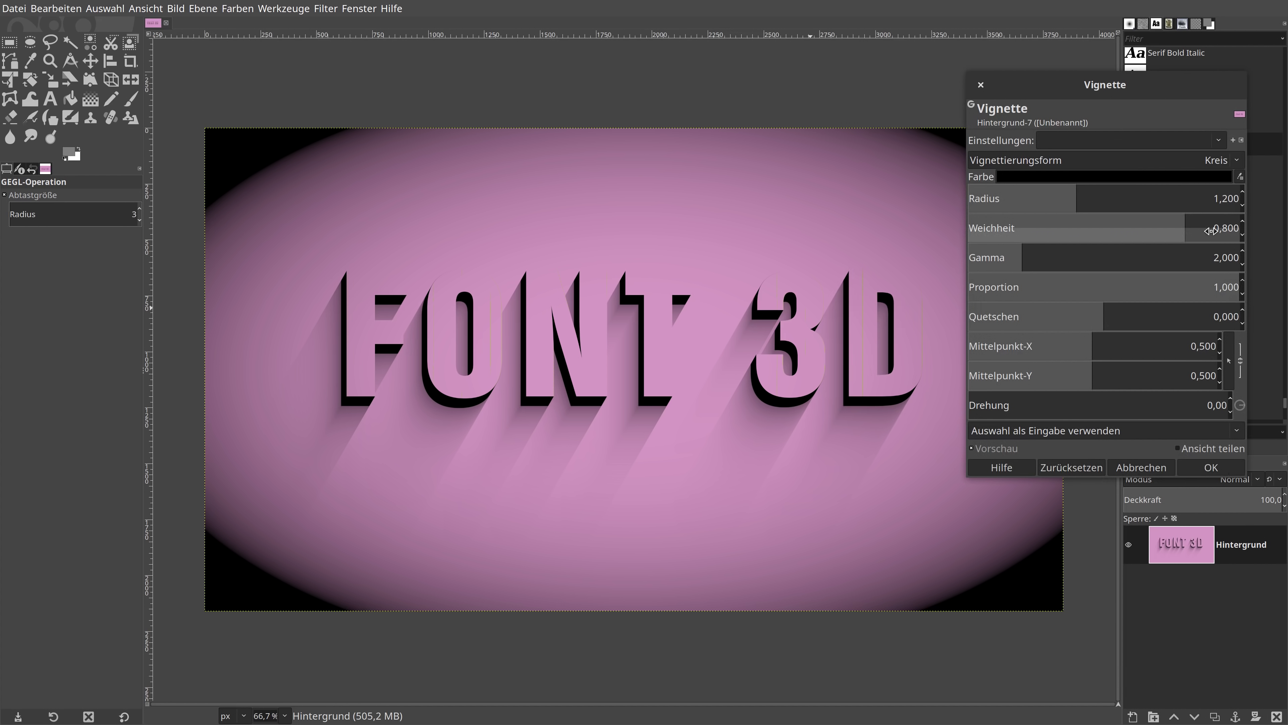
double_click(1231, 198)
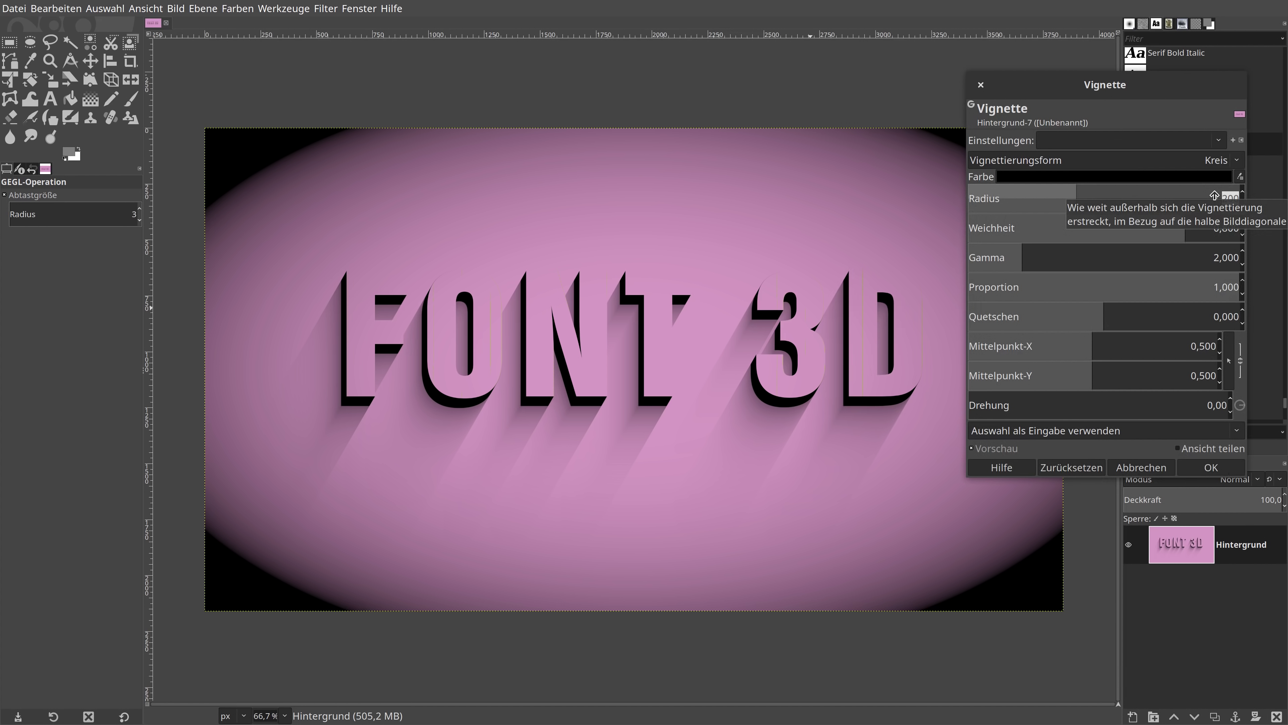
text(800)
key(Return)
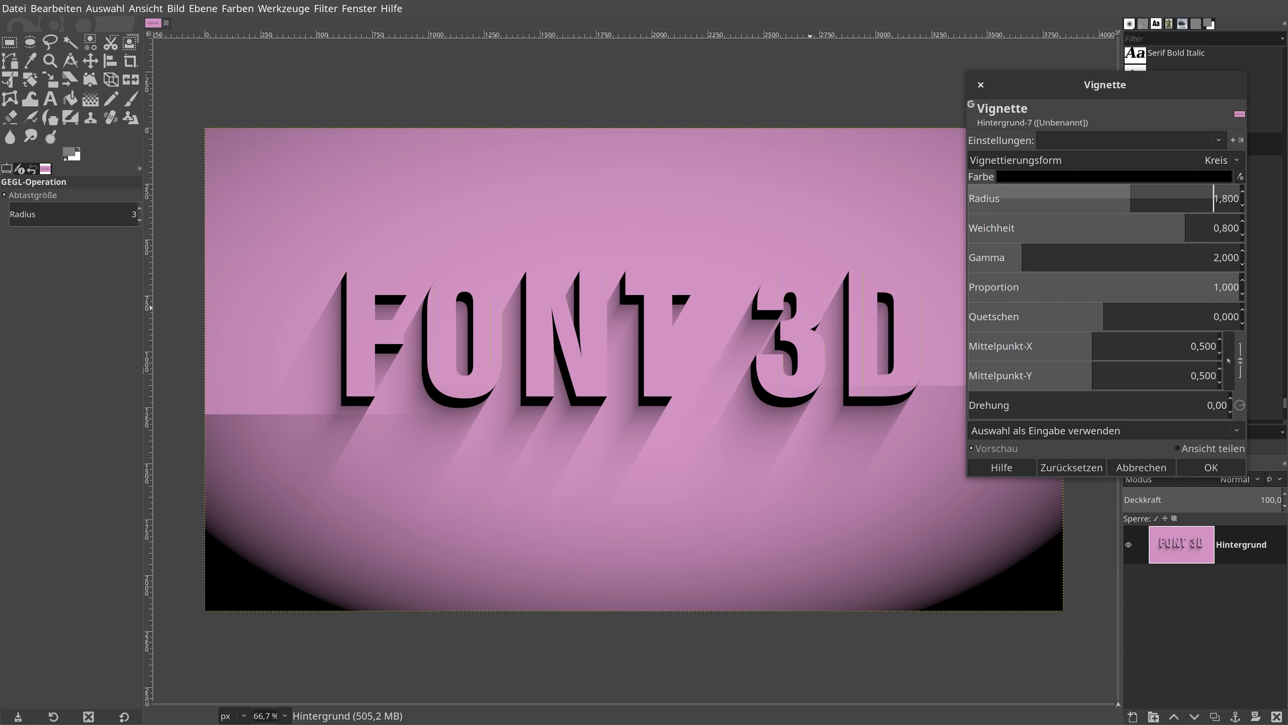
click(987, 452)
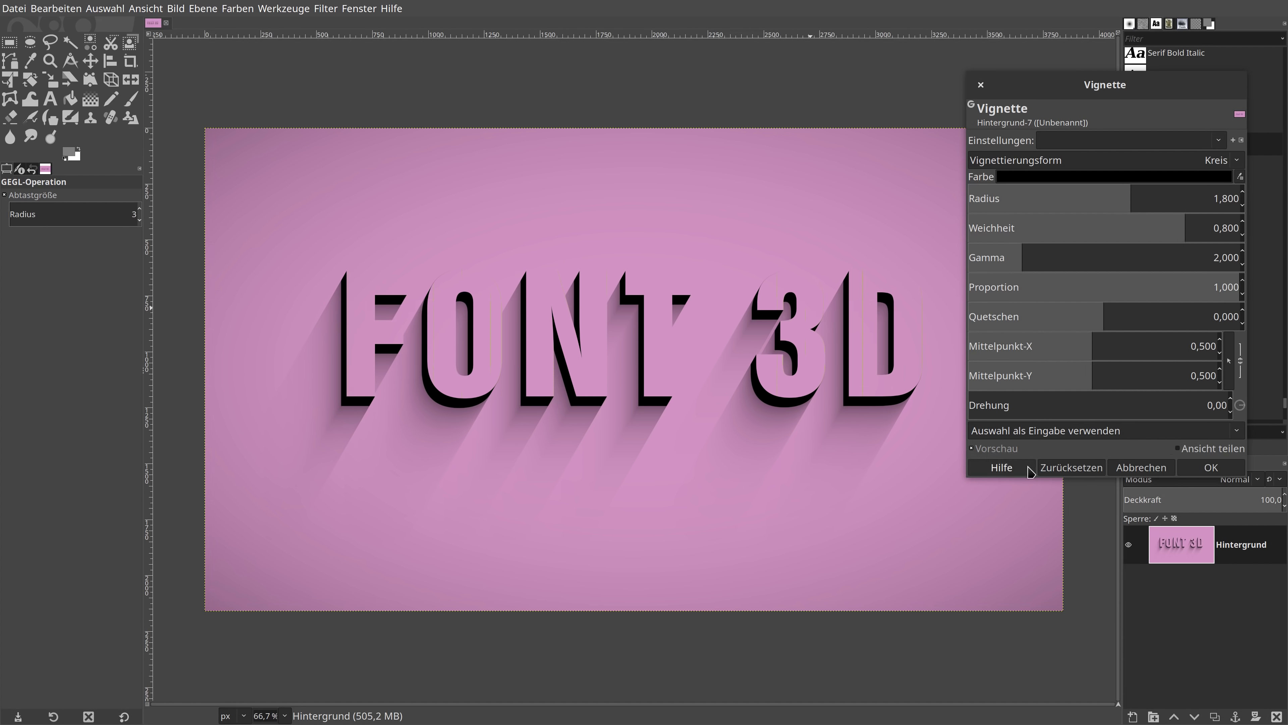
click(987, 451)
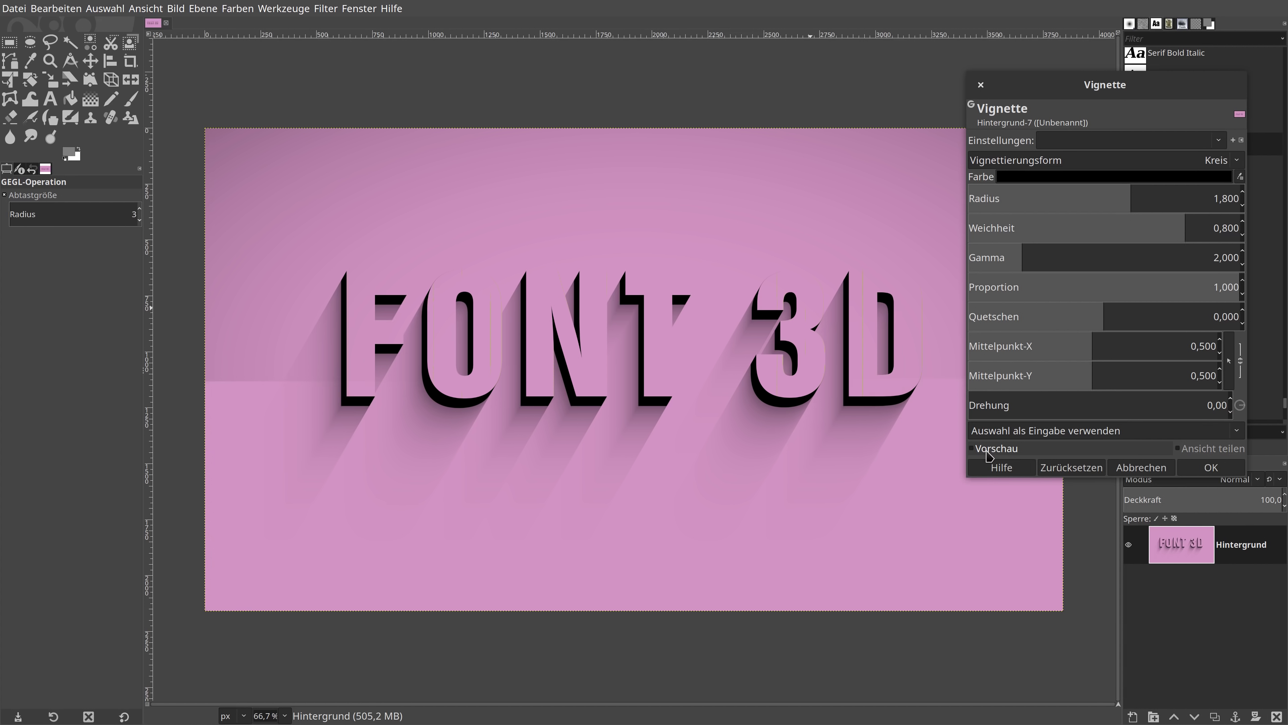
click(987, 451)
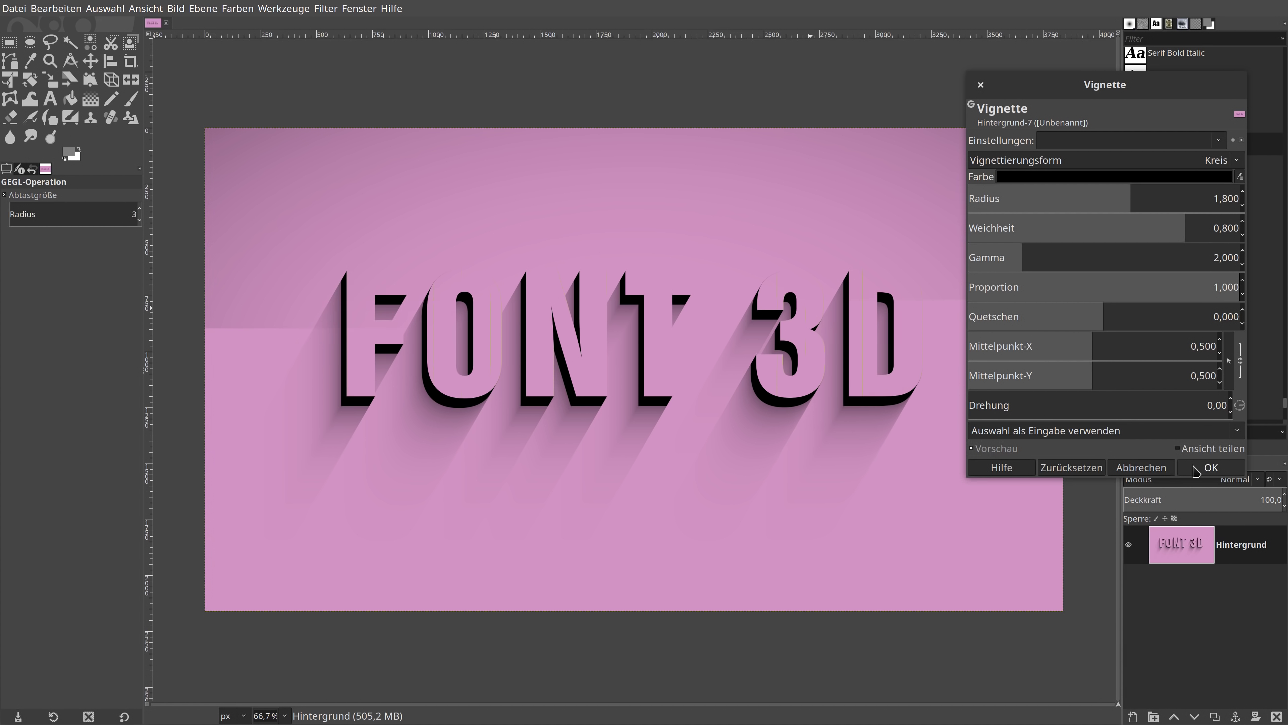
click(1207, 468)
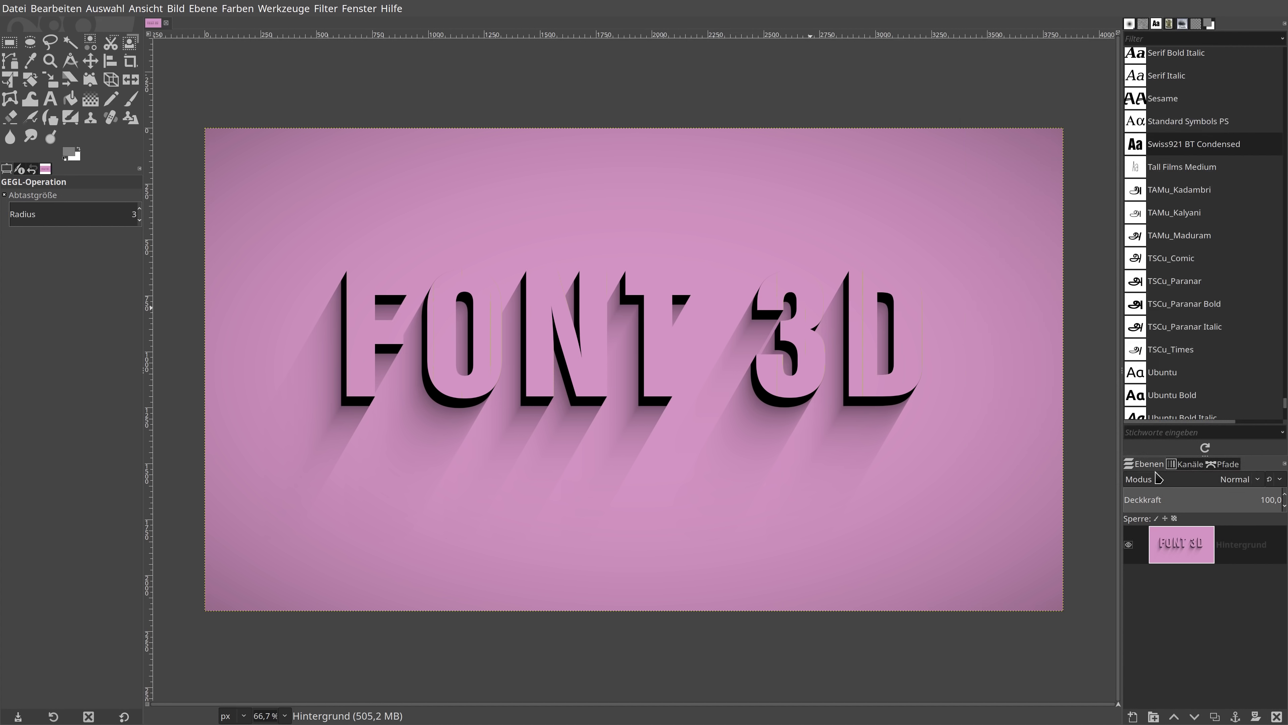